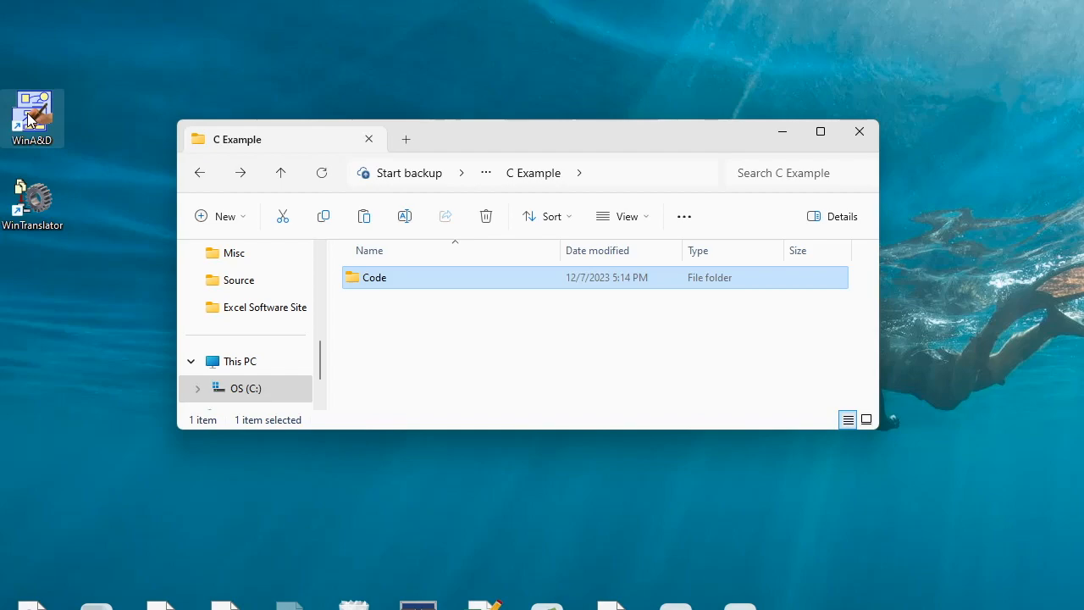
Step: Launch WinTranslator, widen its window, and check the list of supported source languages
{"action": "left_click", "coordinate": [45, 211]}
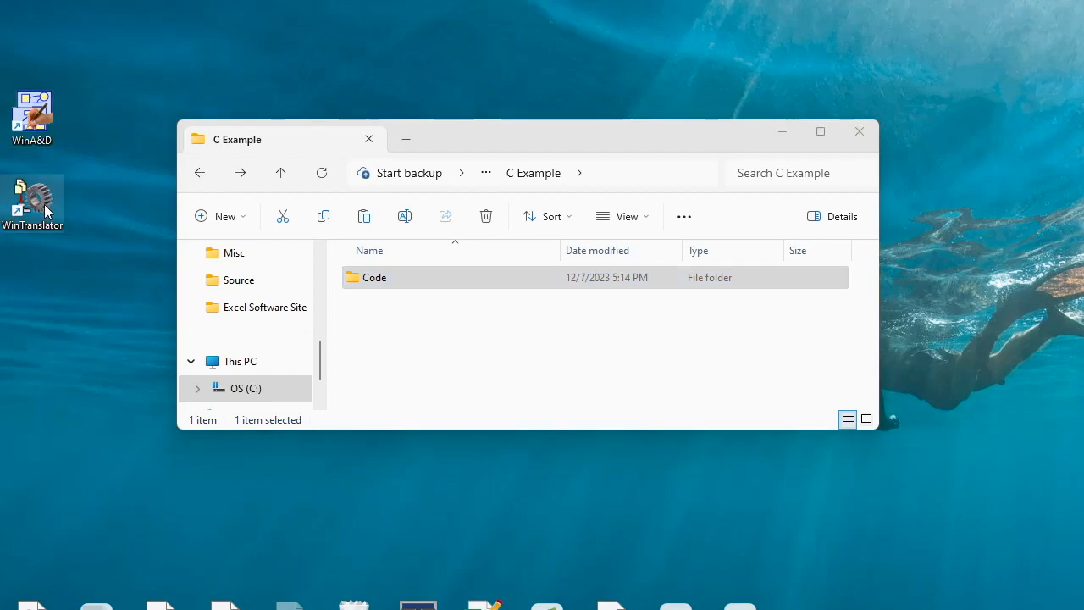
{"action": "double_click", "coordinate": [45, 211]}
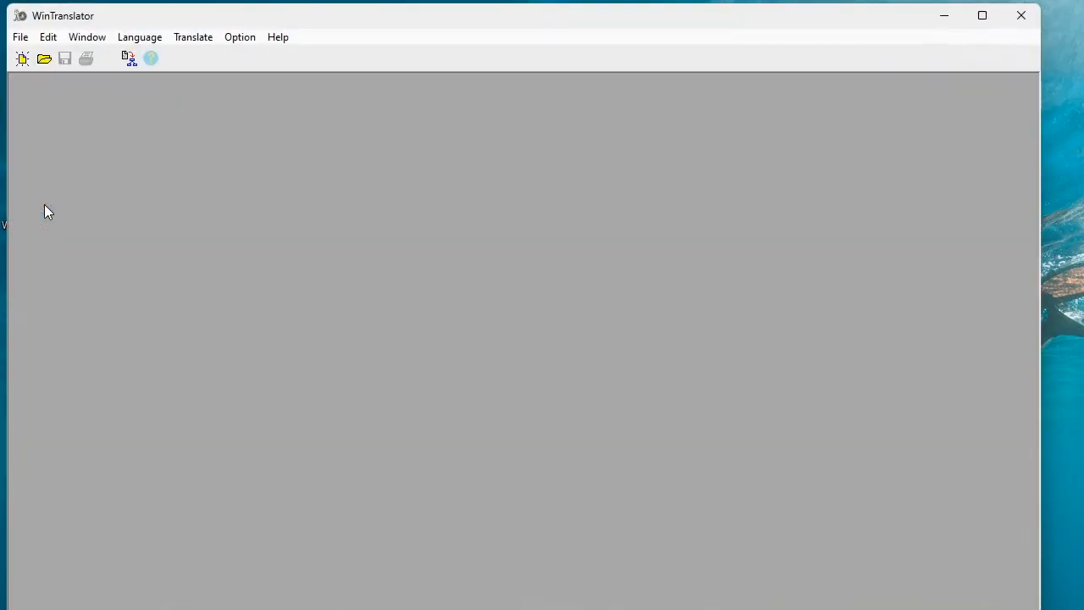
{"action": "left_click_drag", "start_coordinate": [1040, 609], "coordinate": [1076, 606]}
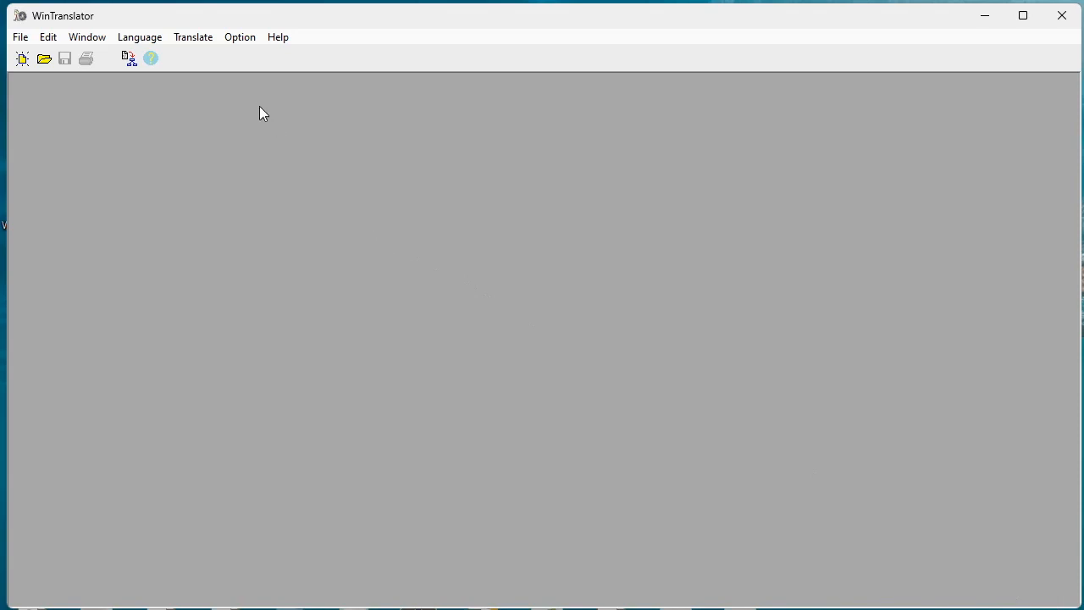
{"action": "left_click", "coordinate": [149, 41]}
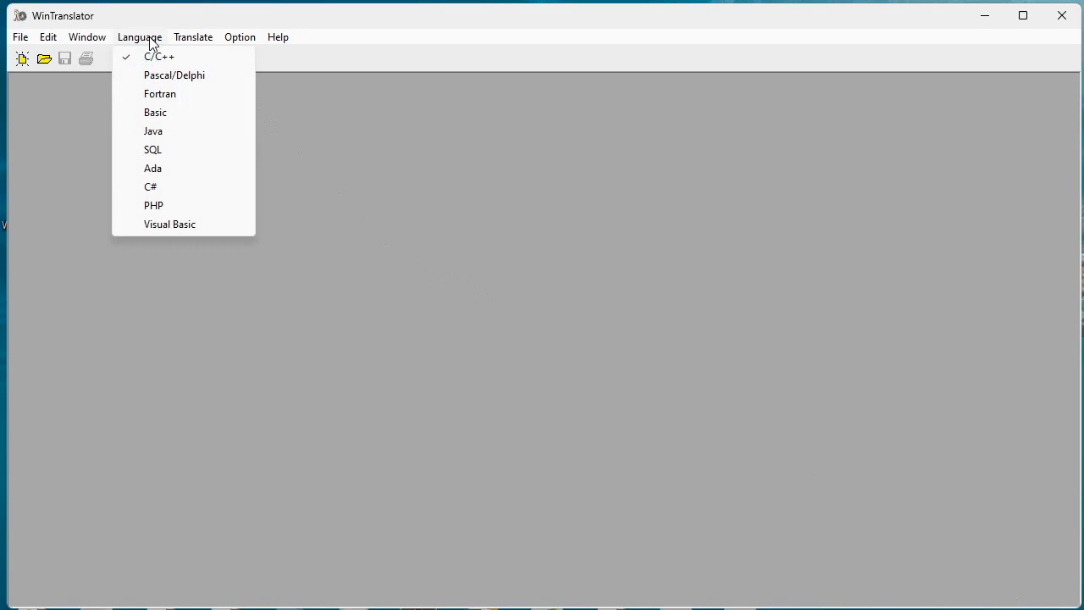
{"action": "left_click", "coordinate": [443, 332]}
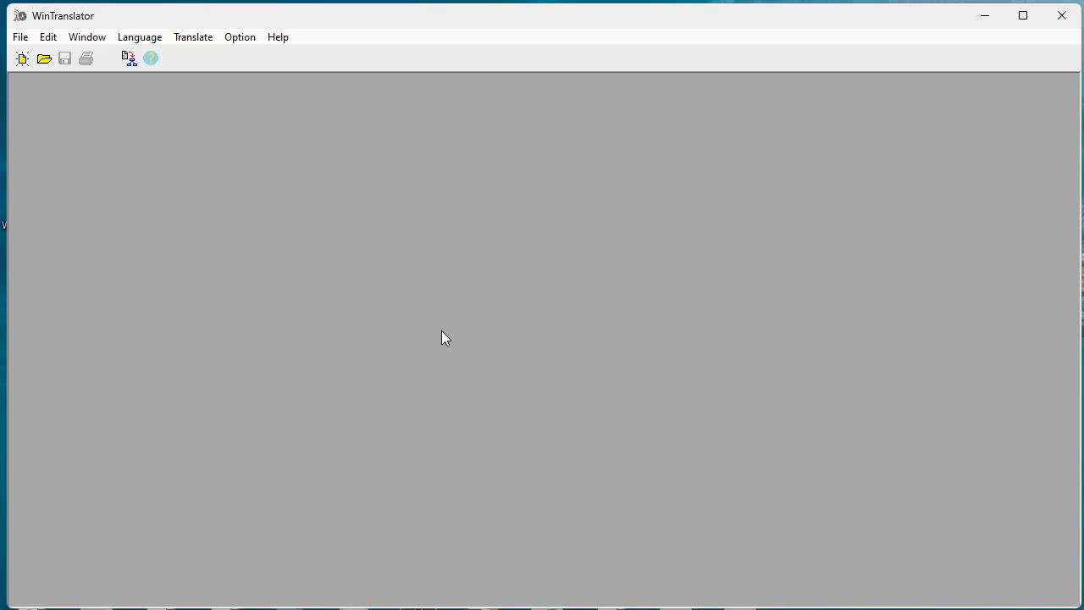
Step: Open the step-by-step guide to reengineer a project and set its project folder to Documents\WinTranslator\C Example
{"action": "left_click", "coordinate": [127, 59]}
{"action": "left_click_drag", "start_coordinate": [826, 233], "coordinate": [539, 139]}
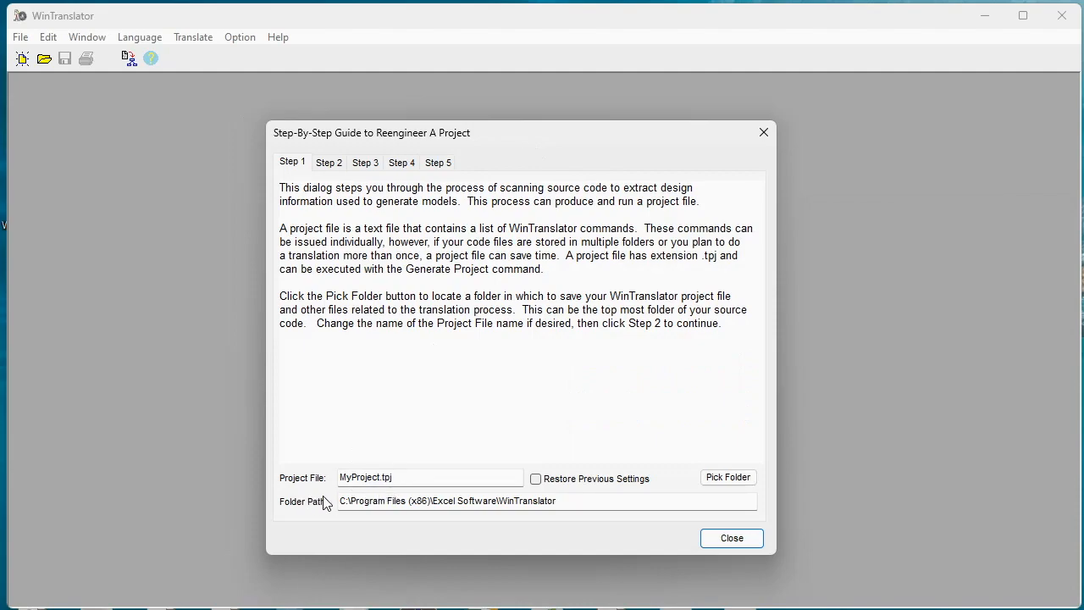
{"action": "left_click", "coordinate": [728, 477]}
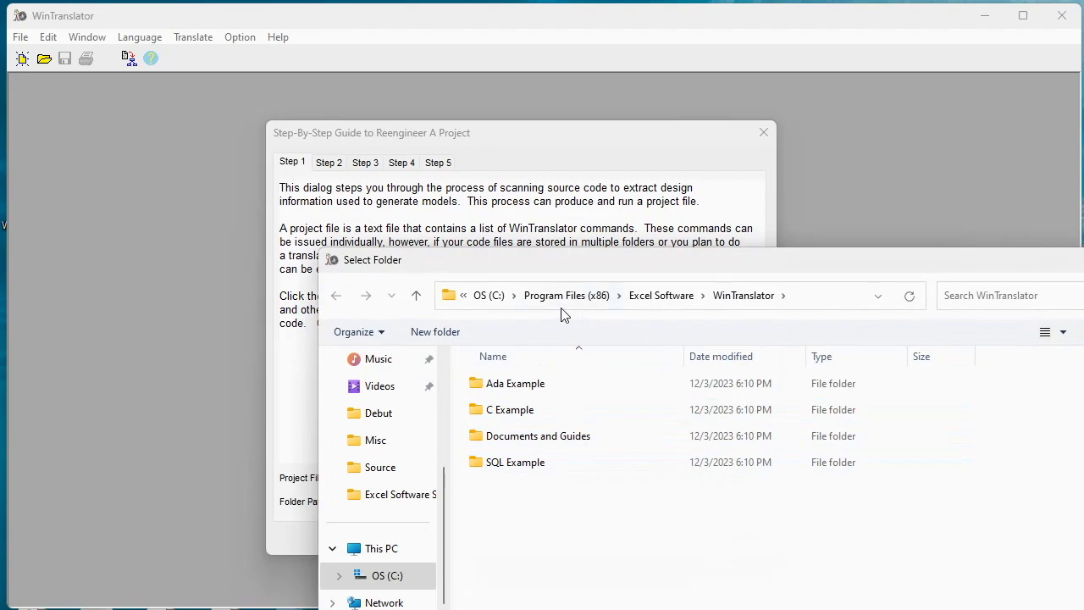
{"action": "scroll", "coordinate": [372, 402], "scroll_direction": "up", "scroll_amount": 5}
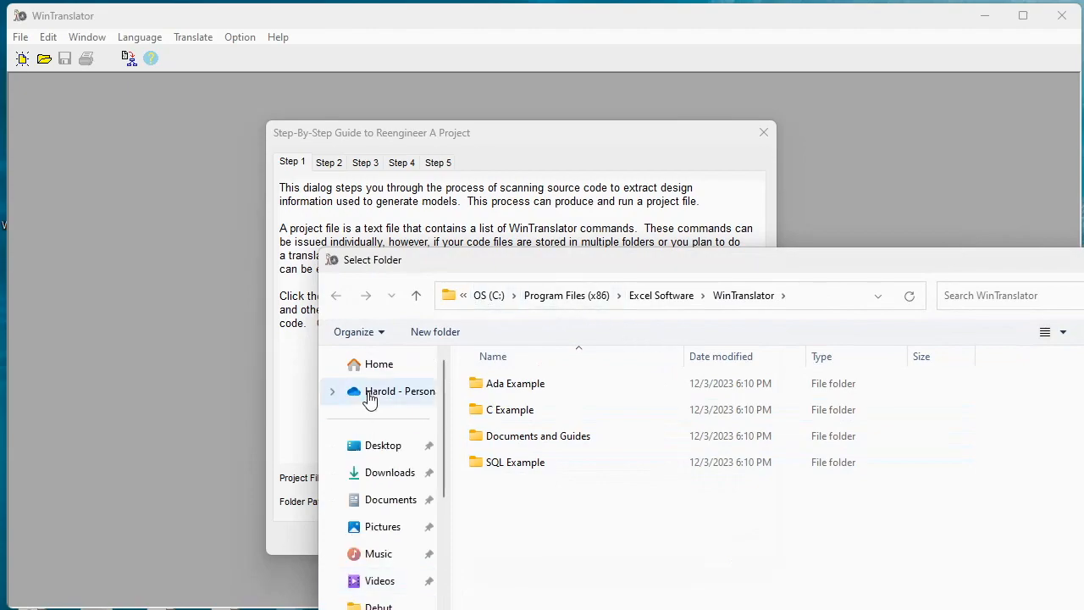
{"action": "left_click", "coordinate": [382, 507]}
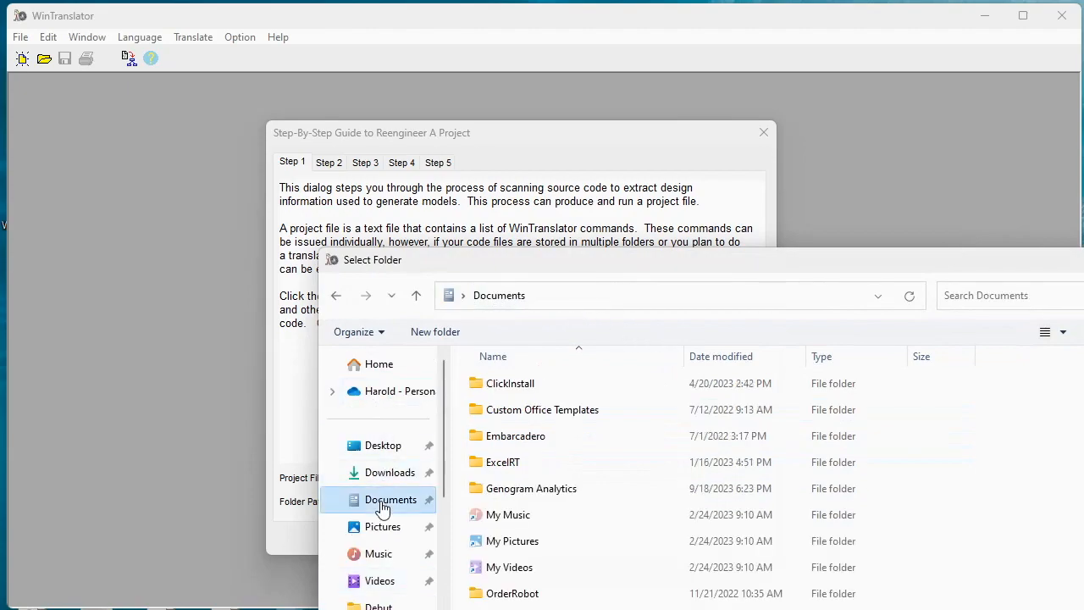
{"action": "scroll", "coordinate": [492, 514], "scroll_direction": "down", "scroll_amount": 2}
{"action": "left_click_drag", "start_coordinate": [653, 259], "coordinate": [570, 172]}
{"action": "double_click", "coordinate": [388, 497]}
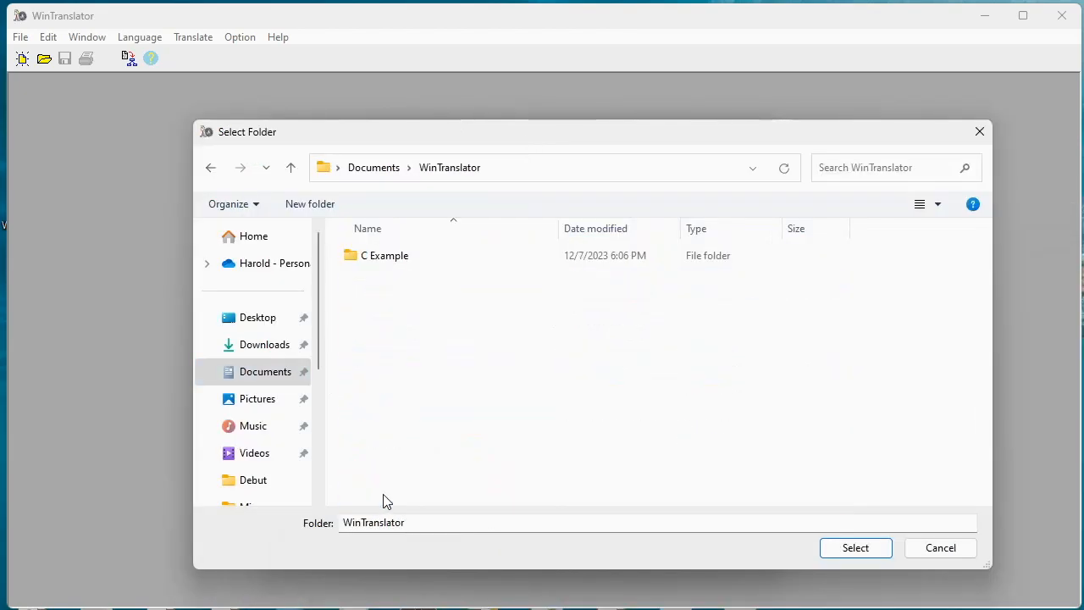
{"action": "double_click", "coordinate": [348, 257]}
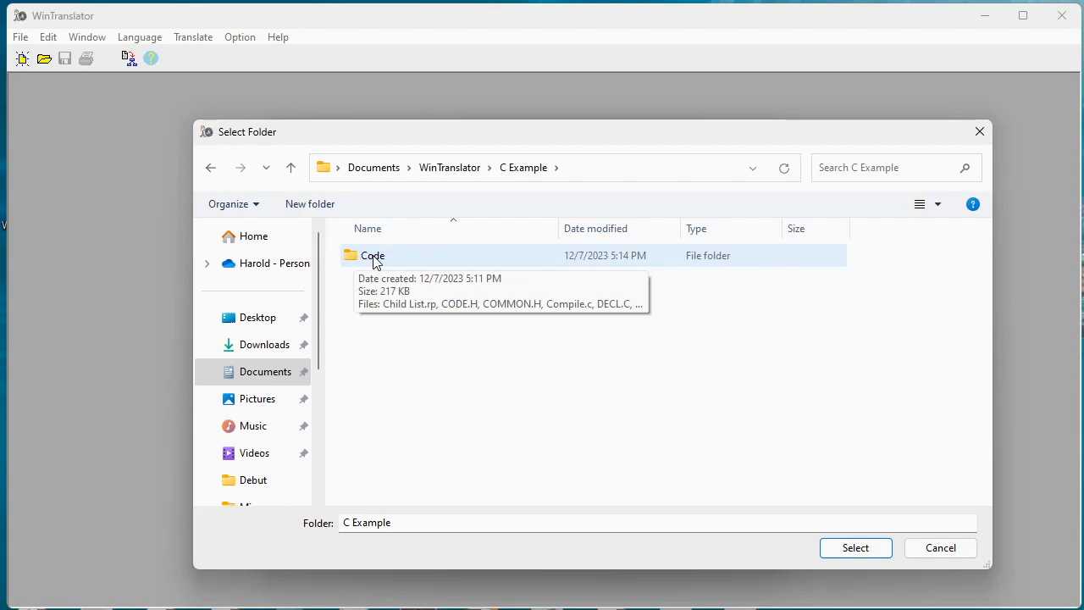
{"action": "left_click", "coordinate": [855, 547]}
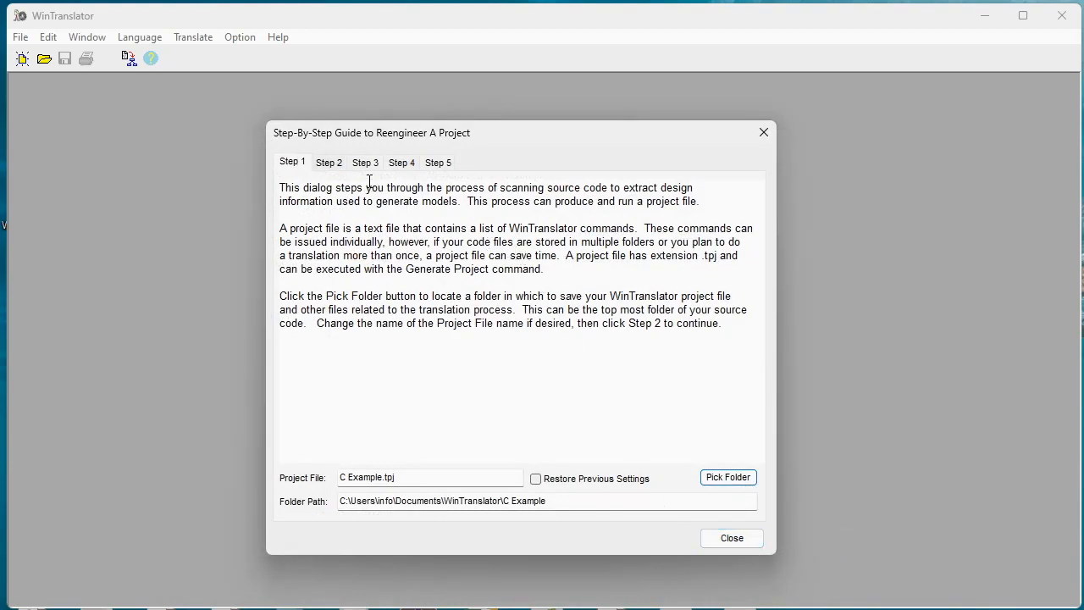
Step: Add the Code folder inside C Example as the project's source code folder in Step 2 of the guide
{"action": "left_click", "coordinate": [330, 162]}
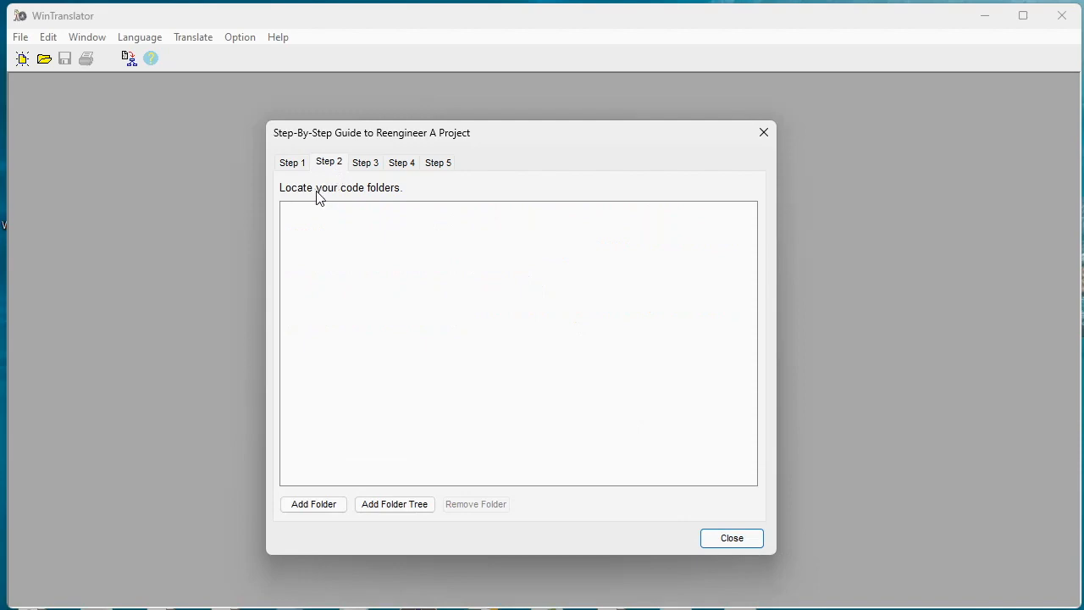
{"action": "left_click", "coordinate": [334, 503]}
{"action": "left_click", "coordinate": [354, 265]}
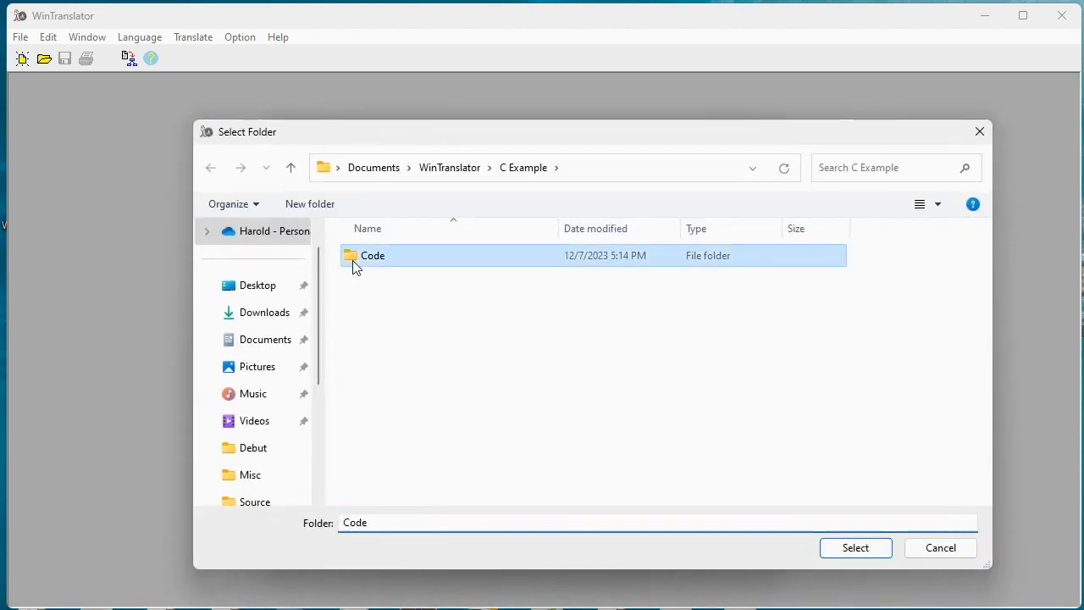
{"action": "left_click", "coordinate": [854, 548]}
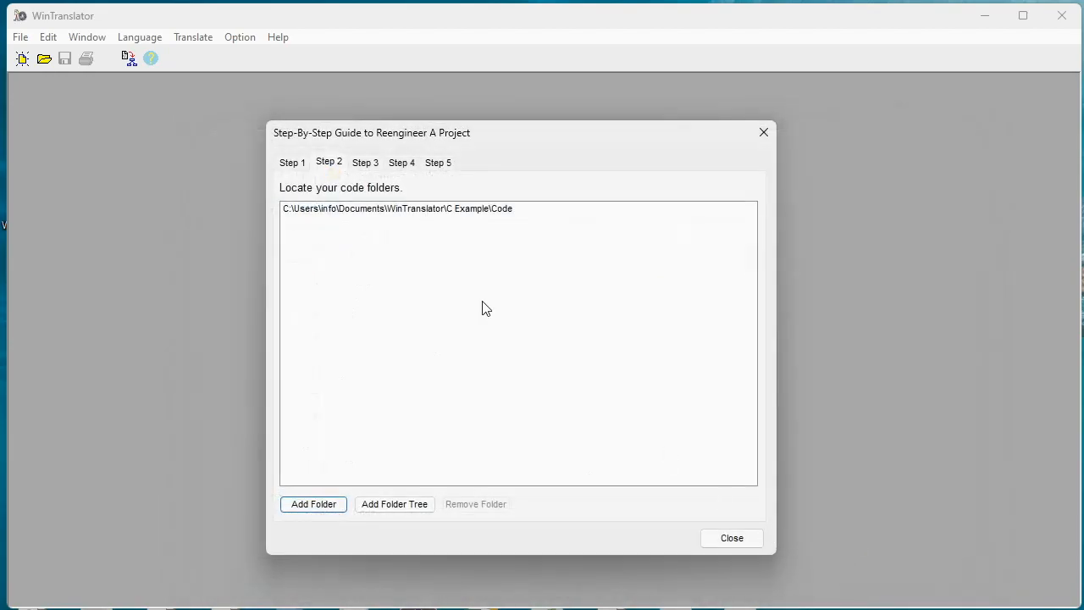
Step: Review the guide's language and model choice, C code to Structure Model, and the language-specific file filter options, keeping the project open
{"action": "left_click", "coordinate": [372, 163]}
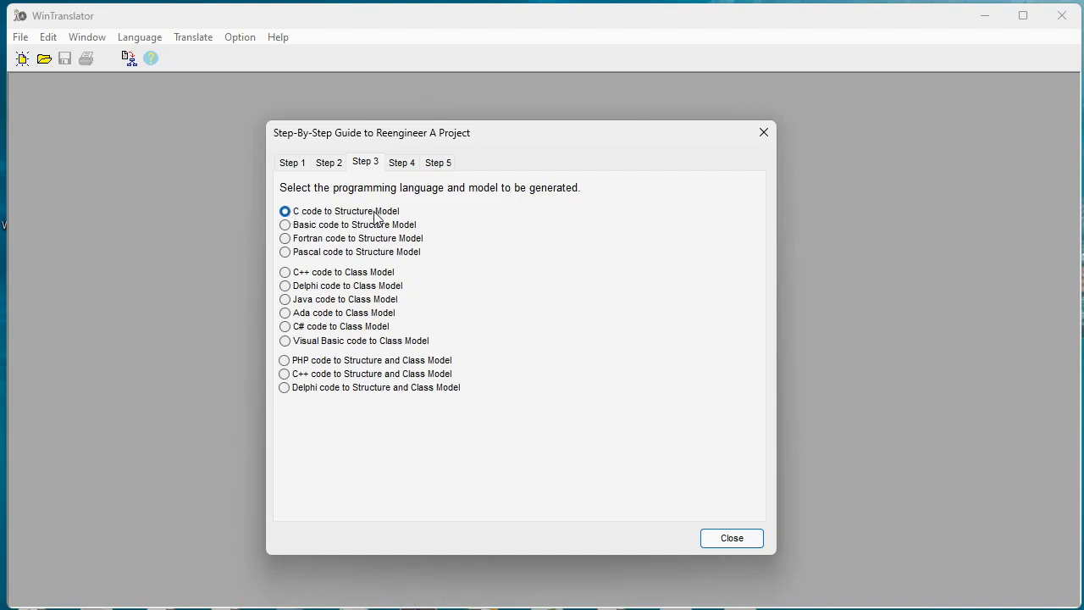
{"action": "left_click", "coordinate": [400, 162]}
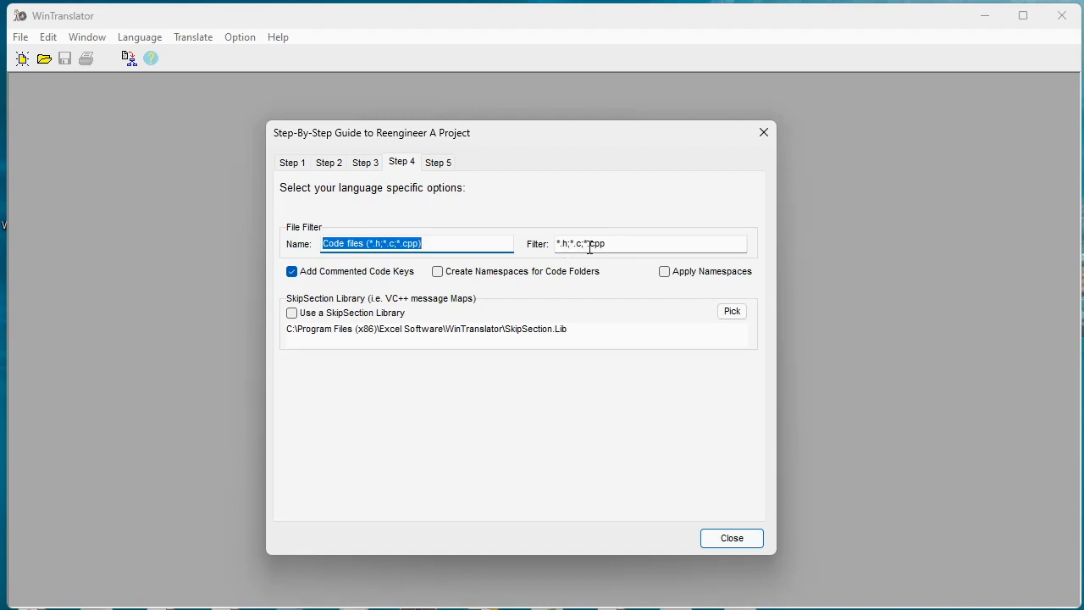
{"action": "left_click", "coordinate": [720, 541]}
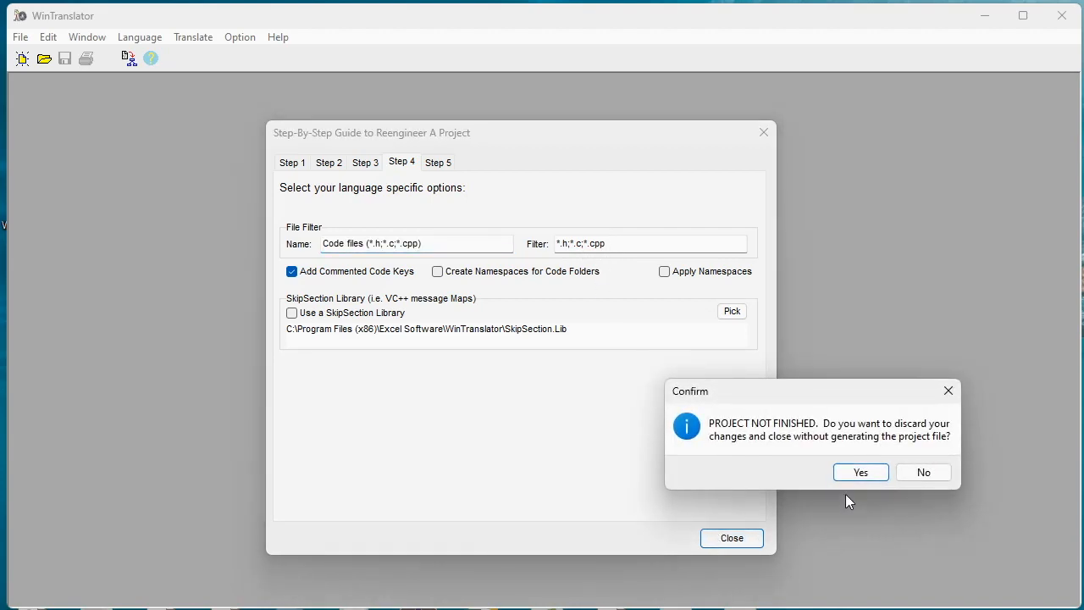
{"action": "left_click", "coordinate": [918, 473]}
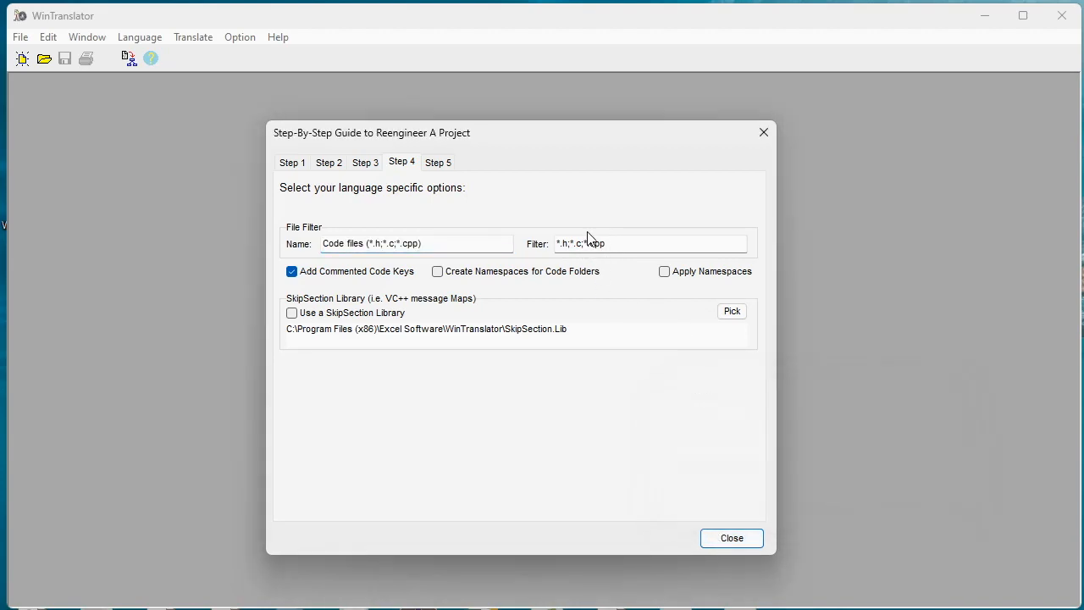
Step: Build and run the project file with factory defaults, turn on the default details, and close the guide
{"action": "left_click", "coordinate": [442, 163]}
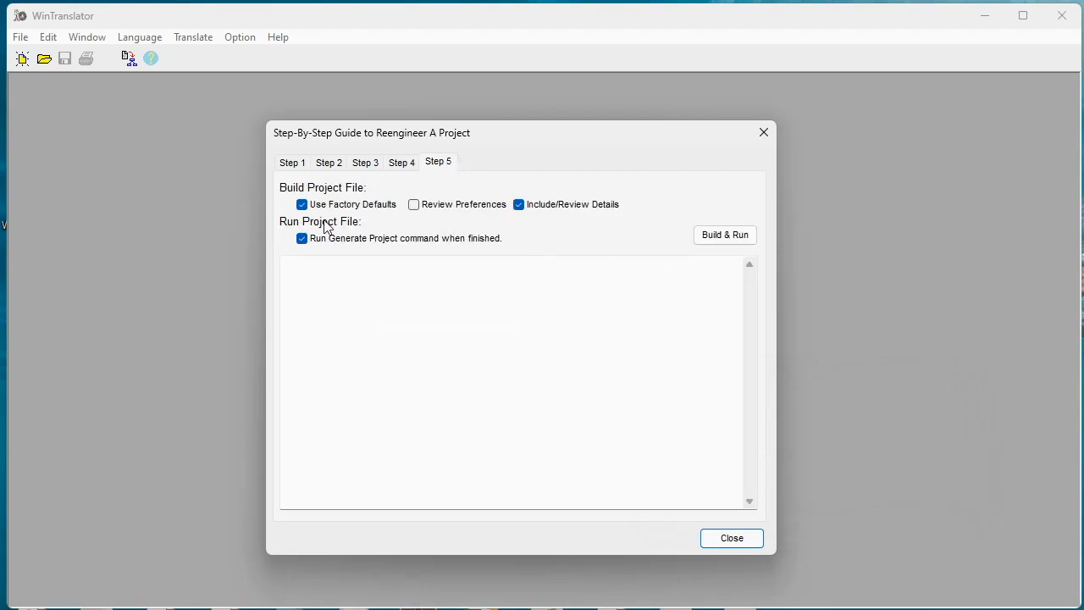
{"action": "left_click", "coordinate": [720, 242]}
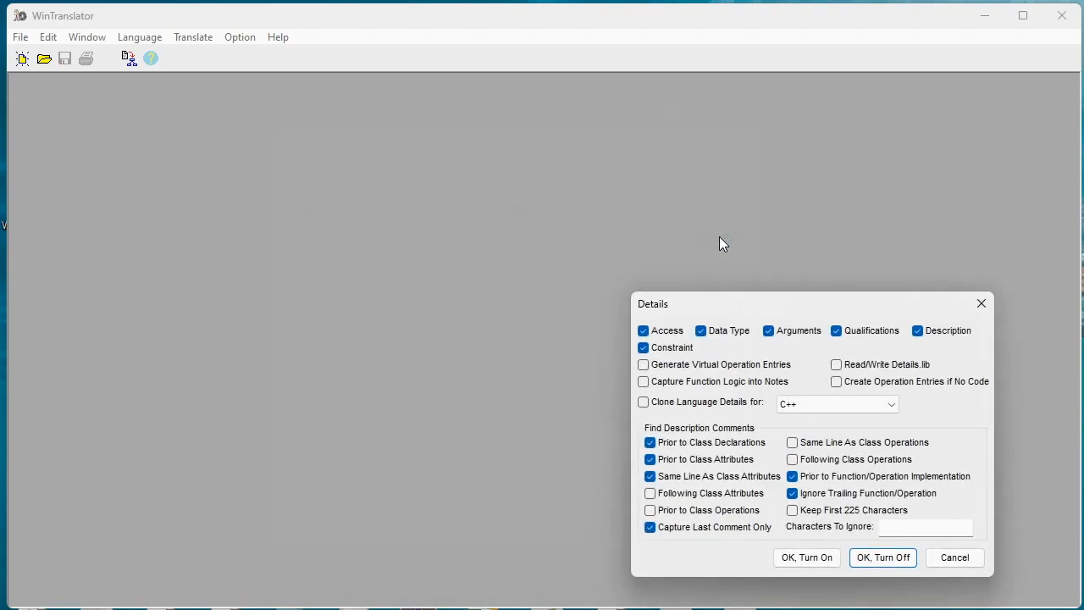
{"action": "left_click_drag", "start_coordinate": [780, 302], "coordinate": [416, 183]}
{"action": "left_click", "coordinate": [454, 441]}
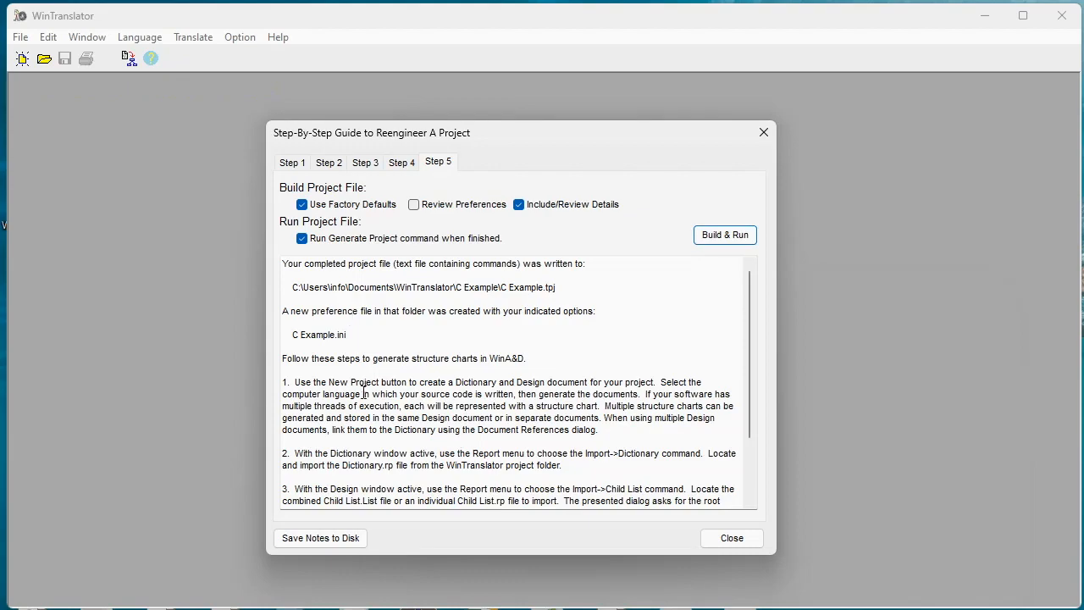
{"action": "left_click_drag", "start_coordinate": [751, 431], "coordinate": [750, 493]}
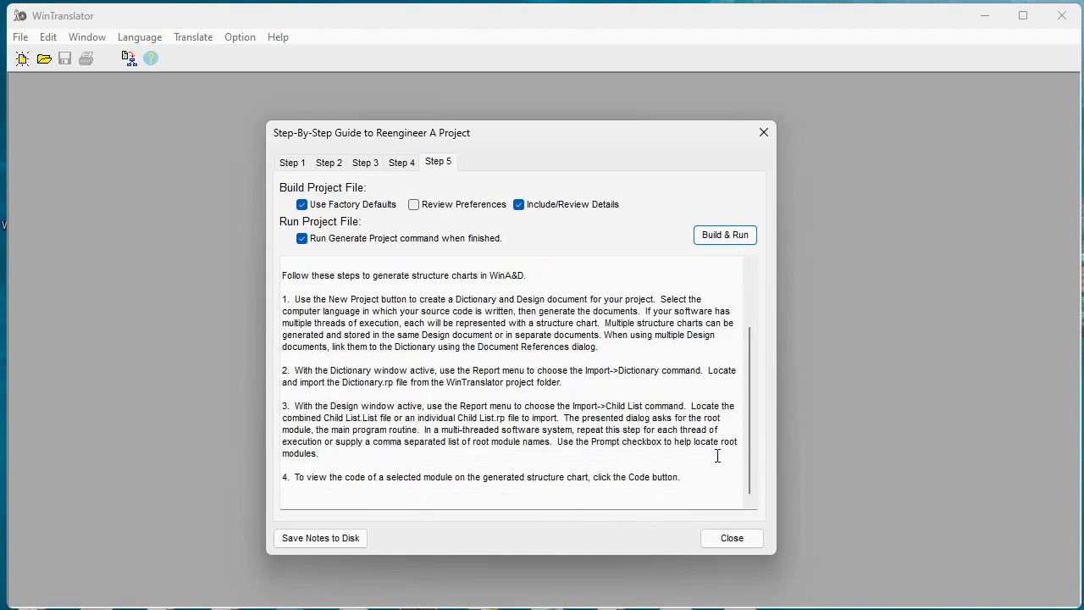
{"action": "left_click", "coordinate": [759, 539]}
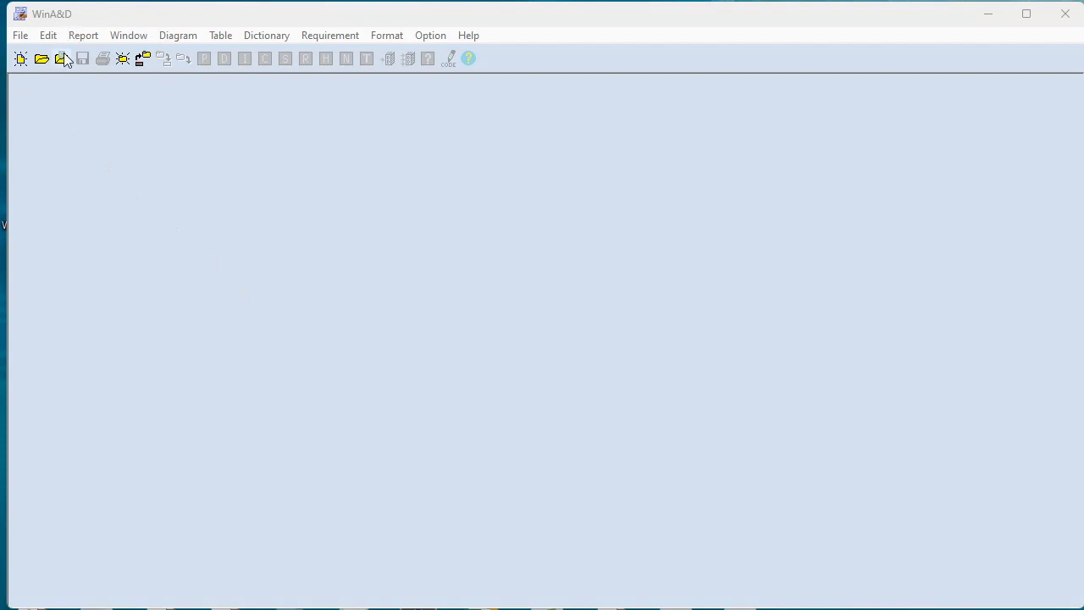
Step: Start a new project in WinA&D and name it Compiler
{"action": "left_click", "coordinate": [125, 61]}
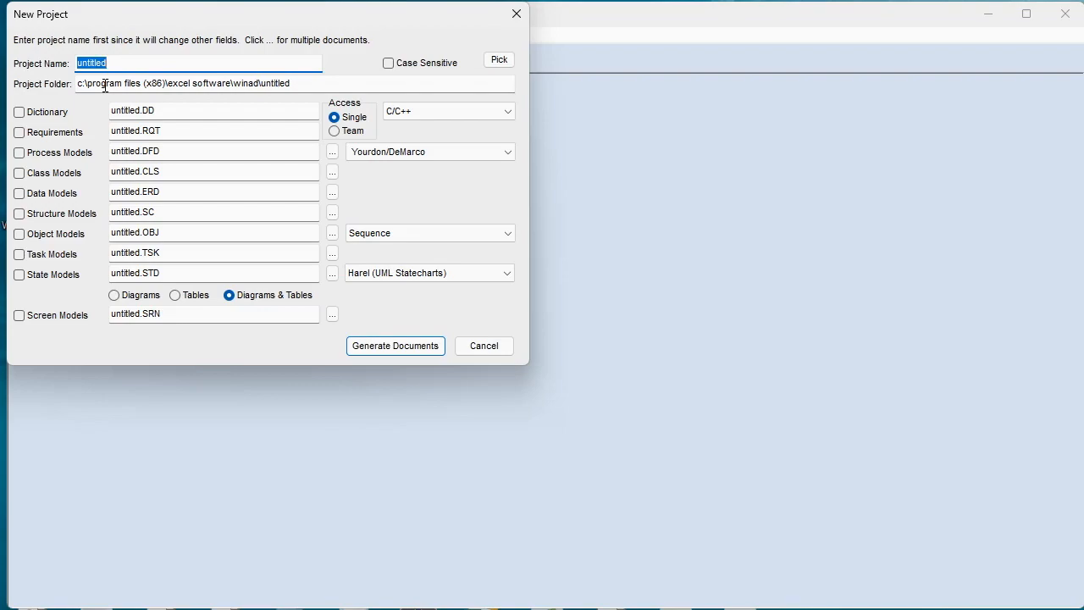
{"action": "type", "text": "Cop"}
{"action": "key", "text": "BackSpace"}
{"action": "type", "text": "mpiler"}
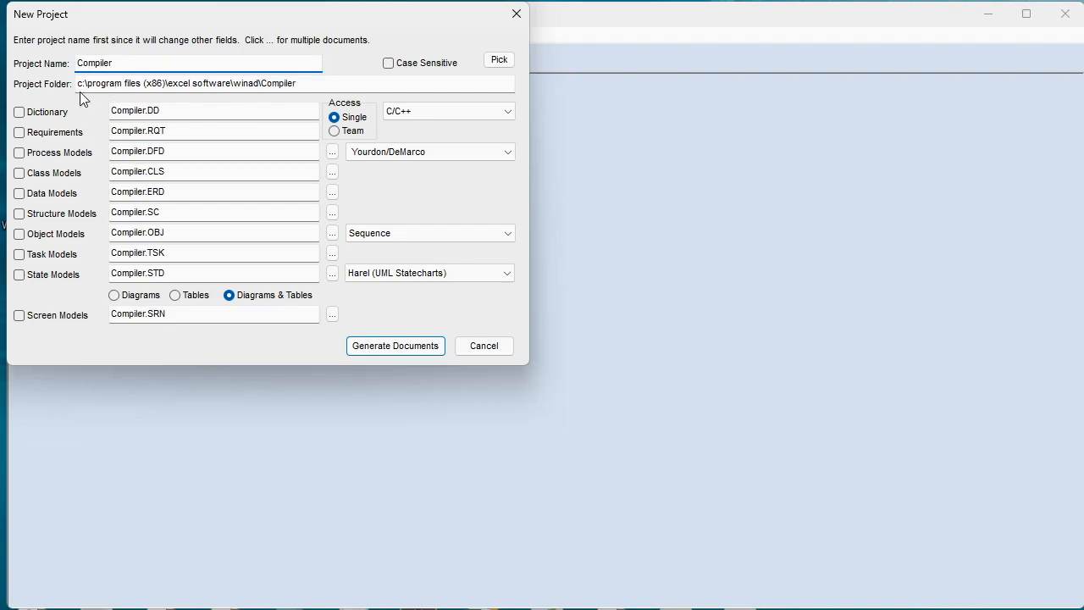
Step: Set the new project's folder to Documents\WinTranslator\C Example
{"action": "left_click", "coordinate": [500, 61]}
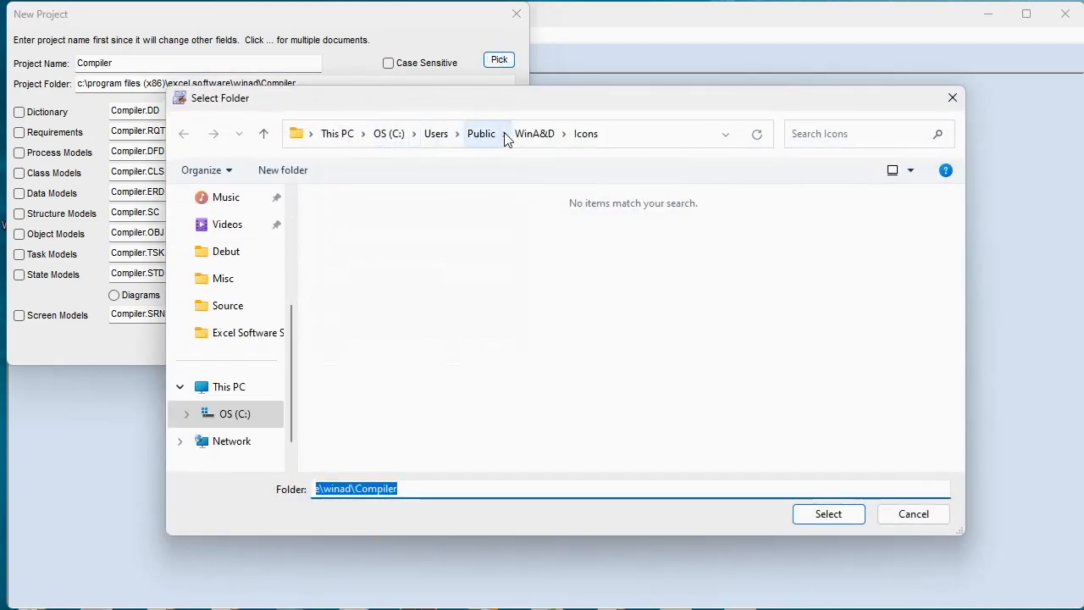
{"action": "left_click", "coordinate": [381, 138]}
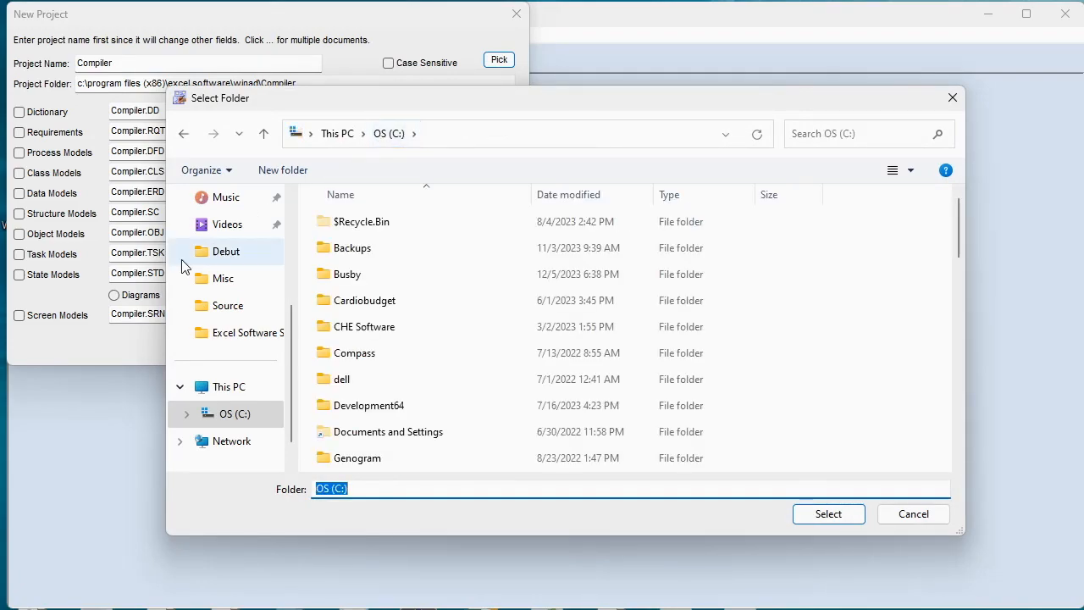
{"action": "scroll", "coordinate": [251, 259], "scroll_direction": "up", "scroll_amount": 3}
{"action": "left_click", "coordinate": [251, 258]}
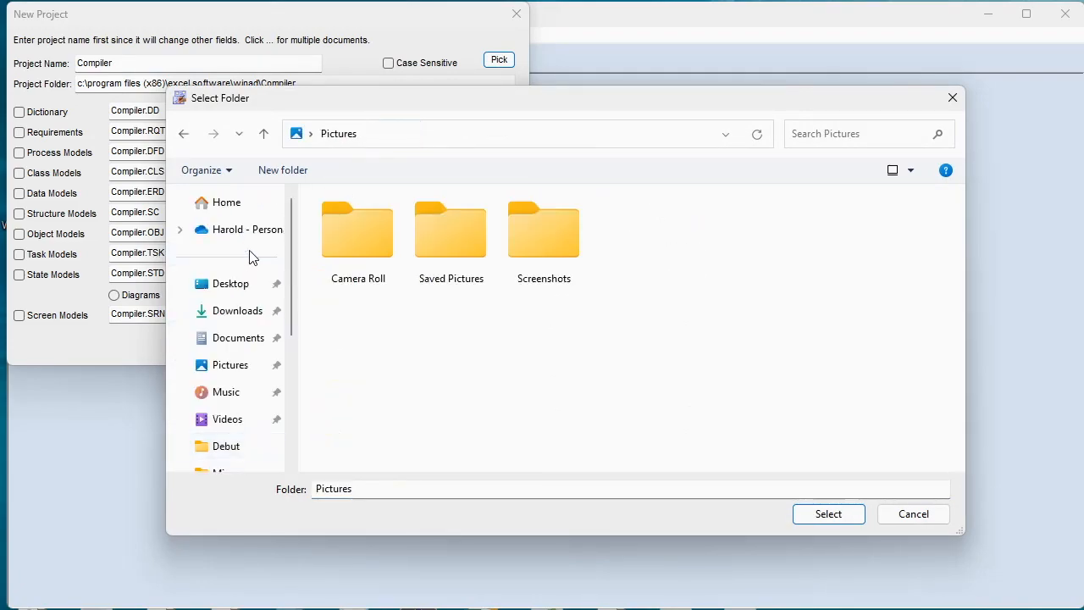
{"action": "left_click", "coordinate": [240, 342]}
{"action": "scroll", "coordinate": [370, 386], "scroll_direction": "down", "scroll_amount": 2}
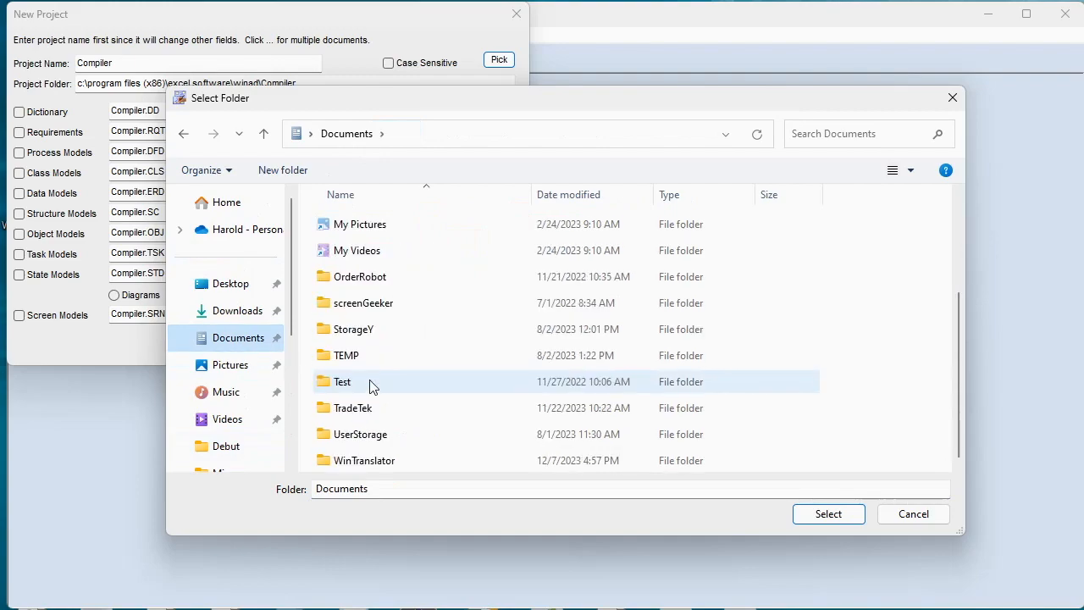
{"action": "double_click", "coordinate": [346, 466]}
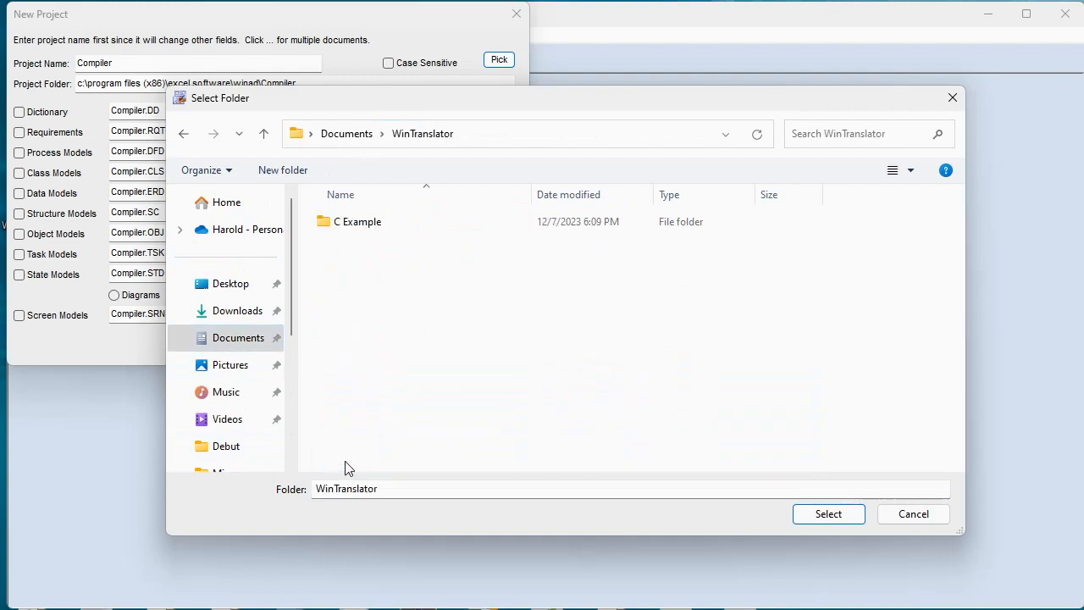
{"action": "double_click", "coordinate": [331, 226]}
{"action": "left_click", "coordinate": [827, 515]}
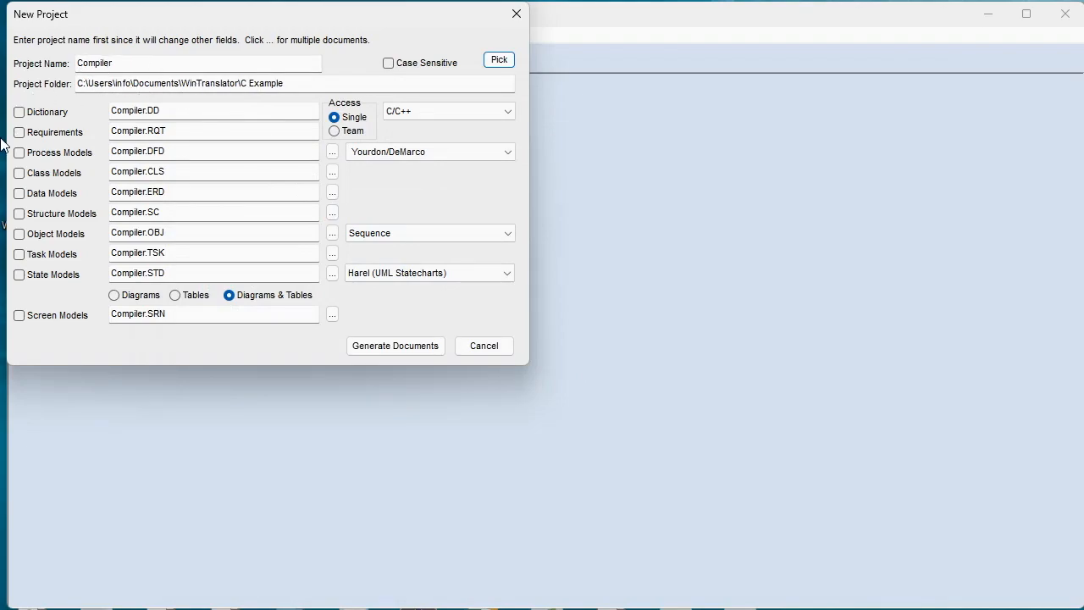
Step: Include the Dictionary and Structure Models in the Compiler project and generate its documents for C/C++
{"action": "left_click", "coordinate": [19, 111]}
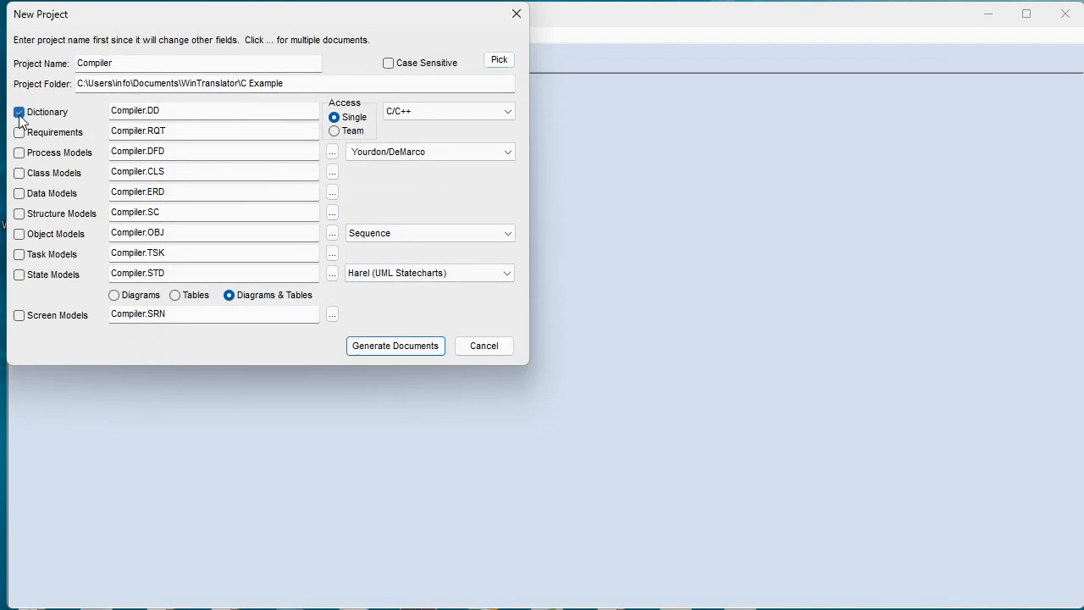
{"action": "left_click", "coordinate": [19, 215]}
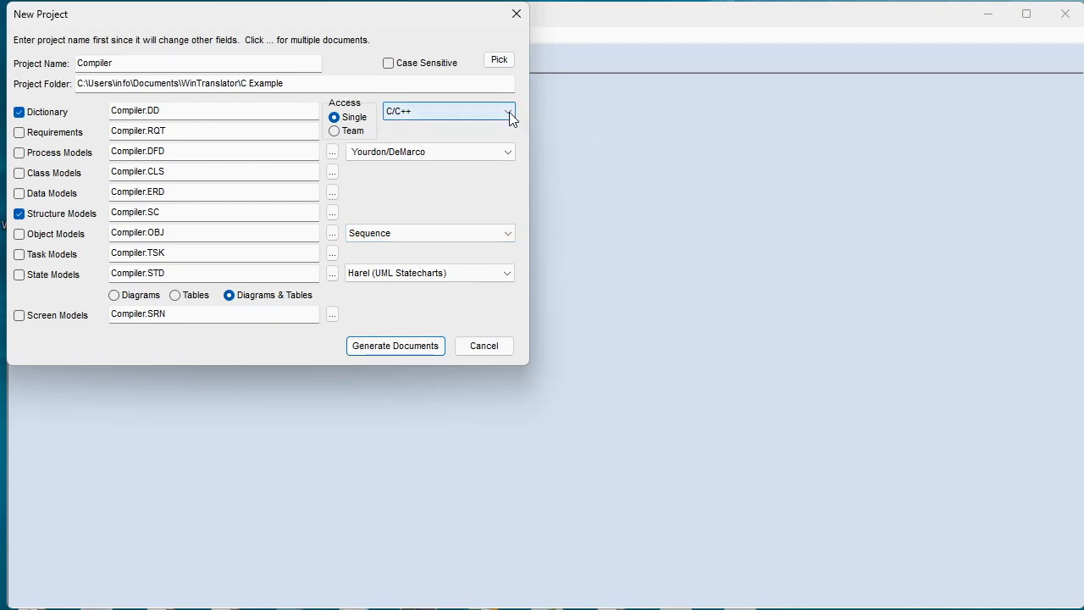
{"action": "left_click", "coordinate": [415, 351]}
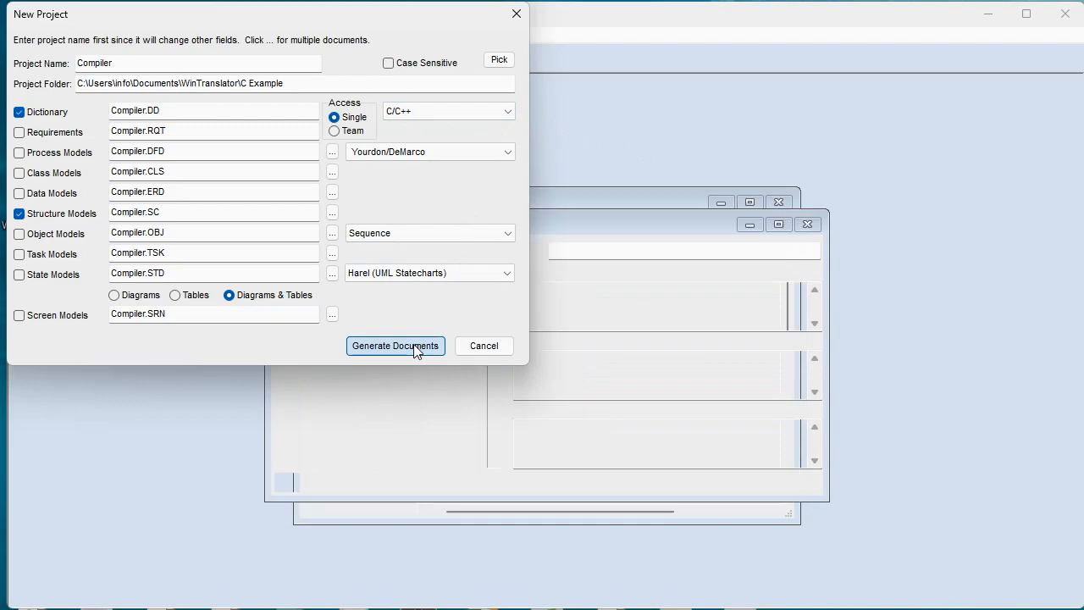
Step: Finish generating the documents and open the new project from the WinTranslator\C Example folder
{"action": "left_click", "coordinate": [920, 485]}
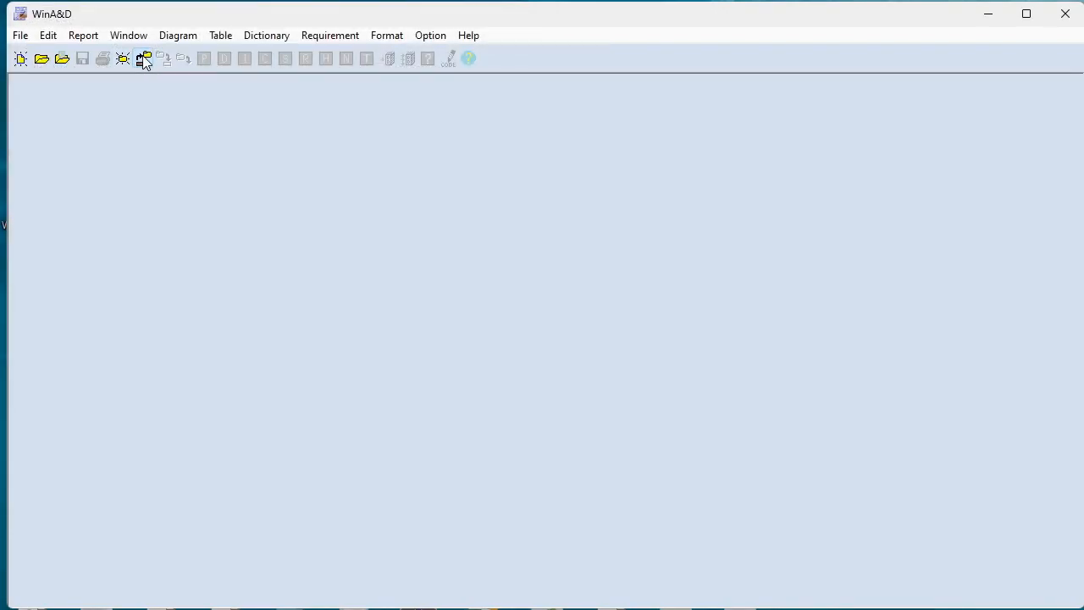
{"action": "left_click", "coordinate": [142, 57]}
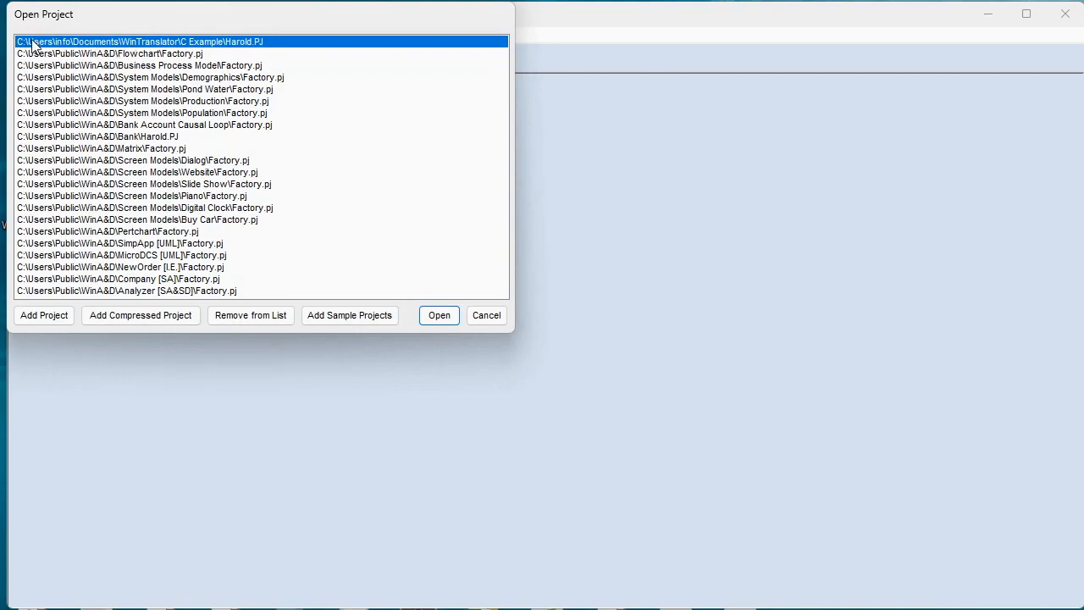
{"action": "double_click", "coordinate": [115, 44]}
Step: Rearrange the project windows so the Compiler.DD dictionary and the Compiler.SC design can both be reached
{"action": "left_click_drag", "start_coordinate": [479, 201], "coordinate": [651, 251]}
{"action": "left_click_drag", "start_coordinate": [532, 223], "coordinate": [290, 105]}
{"action": "left_click_drag", "start_coordinate": [737, 248], "coordinate": [558, 155]}
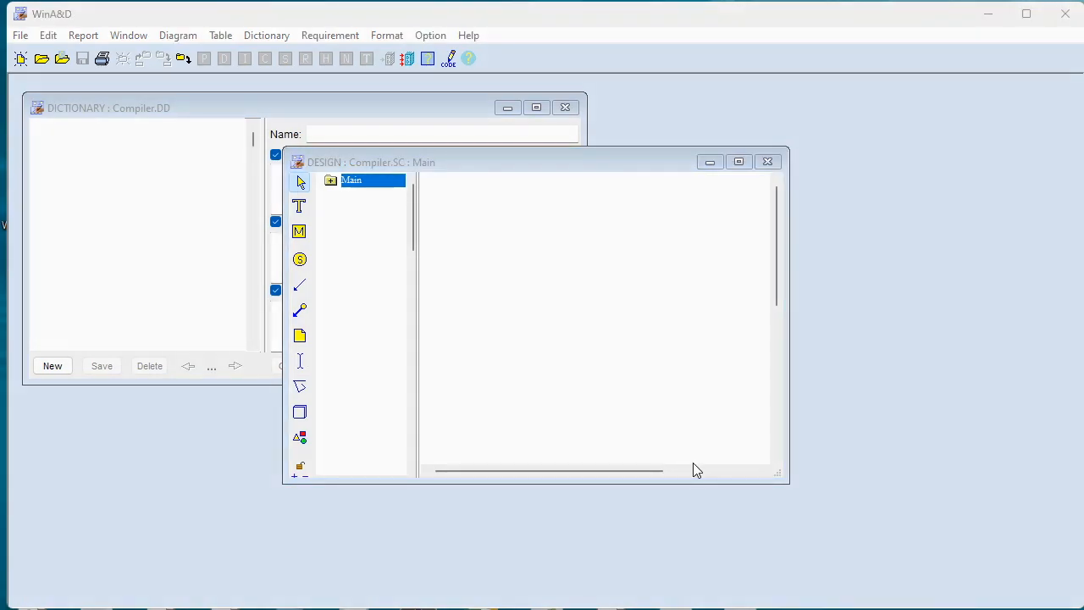
Step: Import Dictionary.rp from disk, out of the C Example\Code folder, into the Compiler.DD dictionary
{"action": "left_click", "coordinate": [311, 106]}
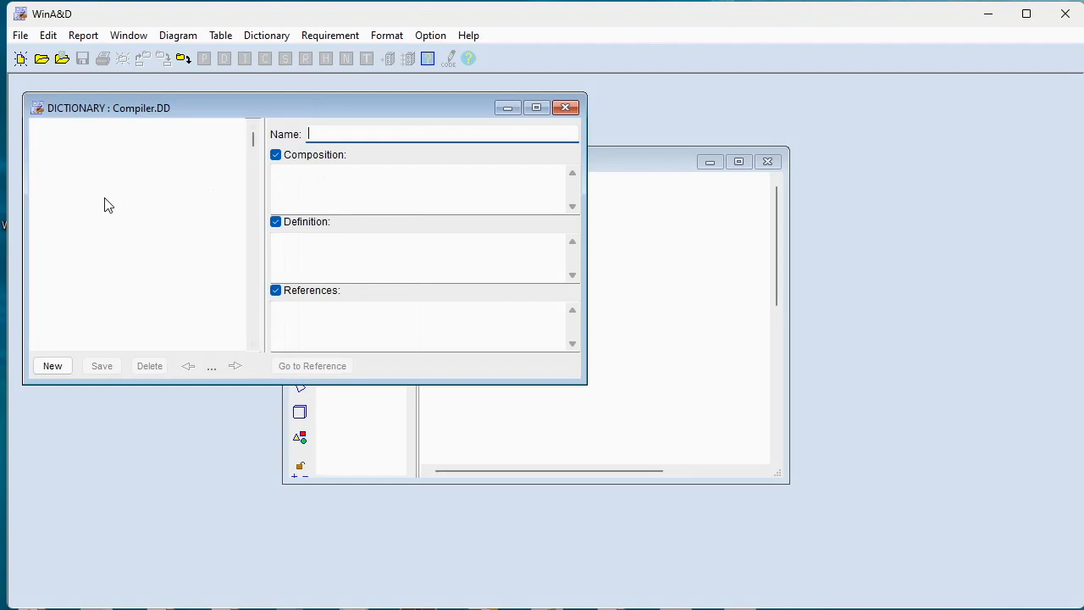
{"action": "left_click", "coordinate": [83, 36]}
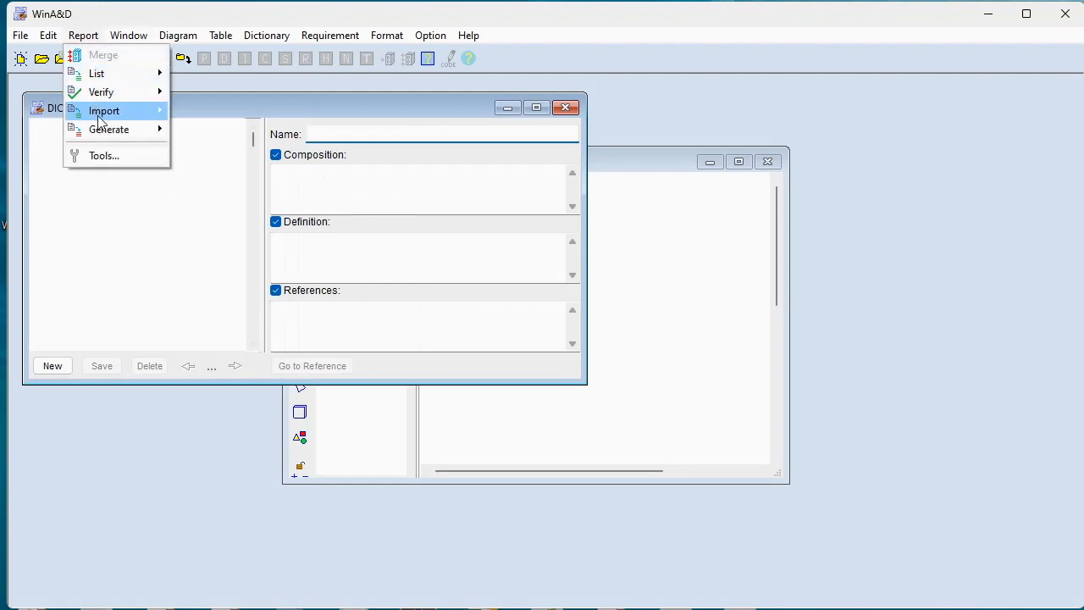
{"action": "mouse_move", "coordinate": [160, 115]}
{"action": "left_click", "coordinate": [225, 131]}
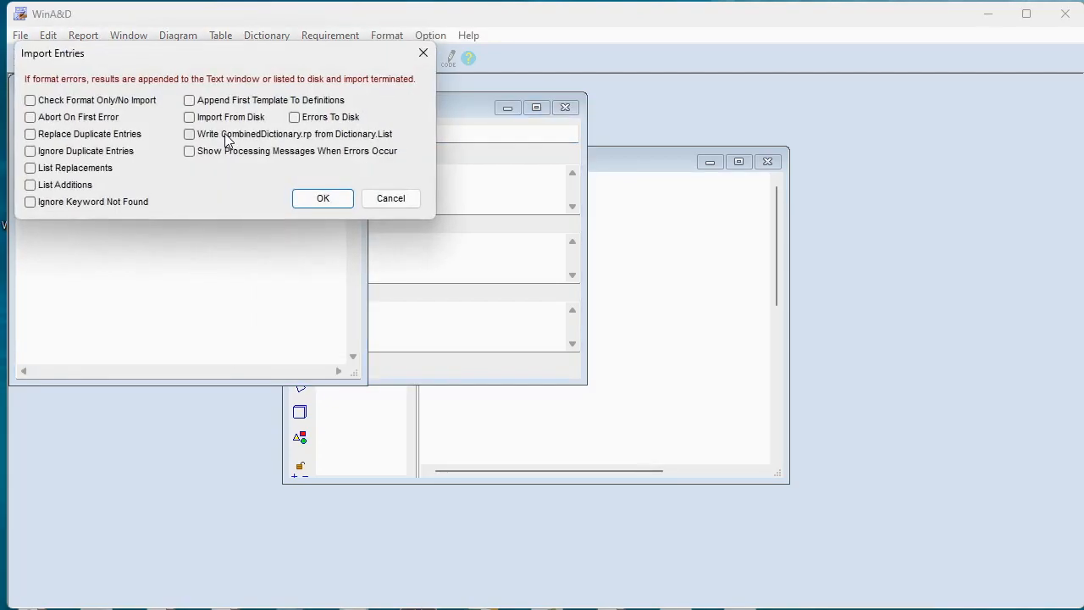
{"action": "left_click", "coordinate": [189, 117]}
{"action": "left_click", "coordinate": [325, 203]}
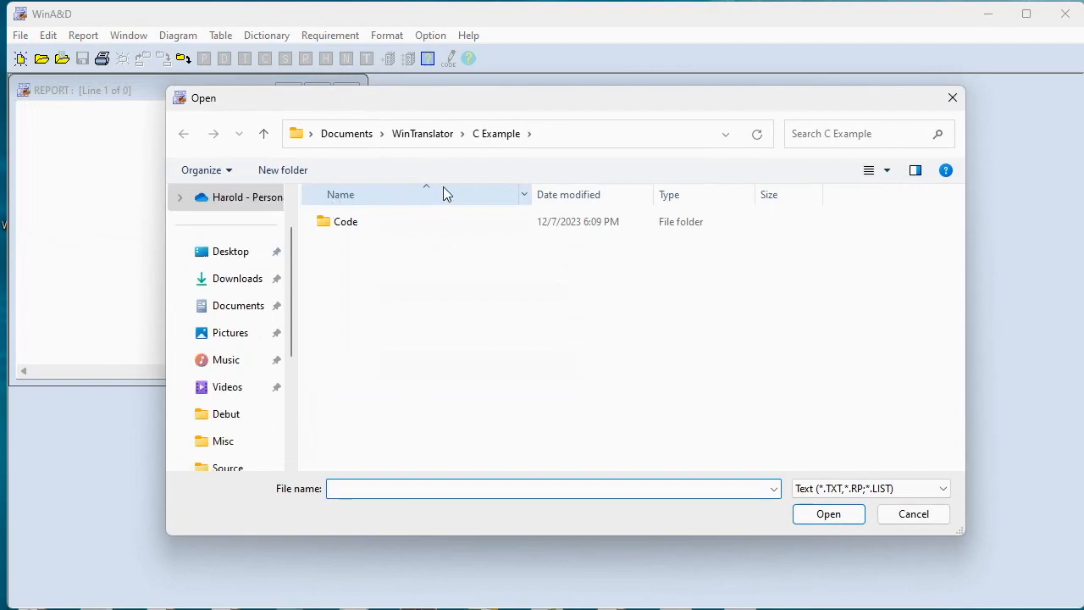
{"action": "left_click", "coordinate": [325, 223]}
{"action": "double_click", "coordinate": [326, 224]}
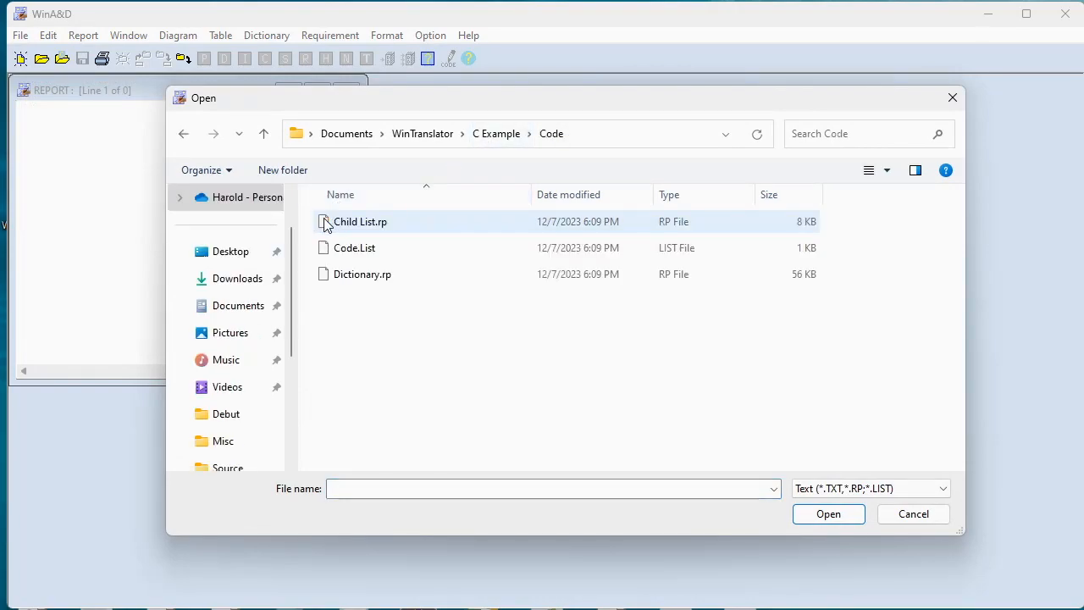
{"action": "double_click", "coordinate": [324, 280]}
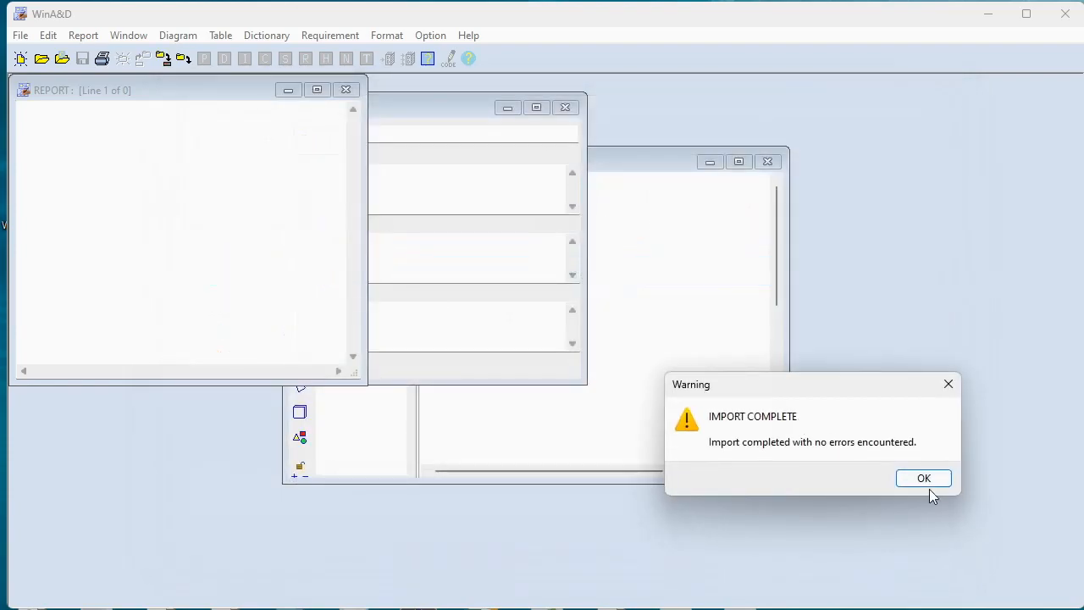
{"action": "left_click", "coordinate": [922, 479]}
Step: Bring the Compiler.SC design window forward and enlarge it to fill most of the workspace
{"action": "left_click_drag", "start_coordinate": [213, 91], "coordinate": [794, 254]}
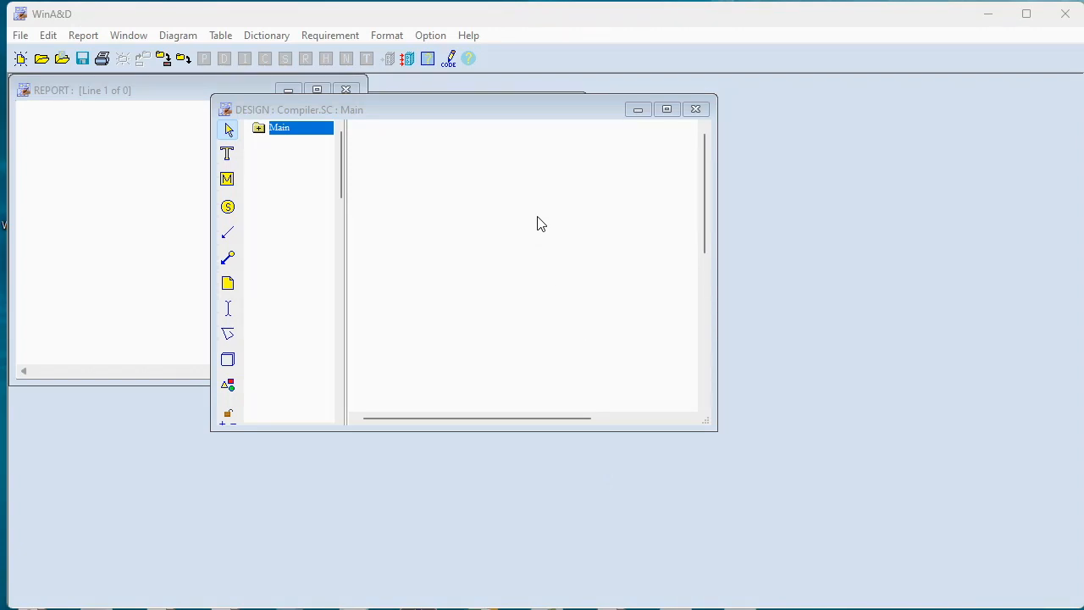
{"action": "left_click_drag", "start_coordinate": [389, 111], "coordinate": [313, 104]}
{"action": "left_click_drag", "start_coordinate": [641, 416], "coordinate": [975, 583]}
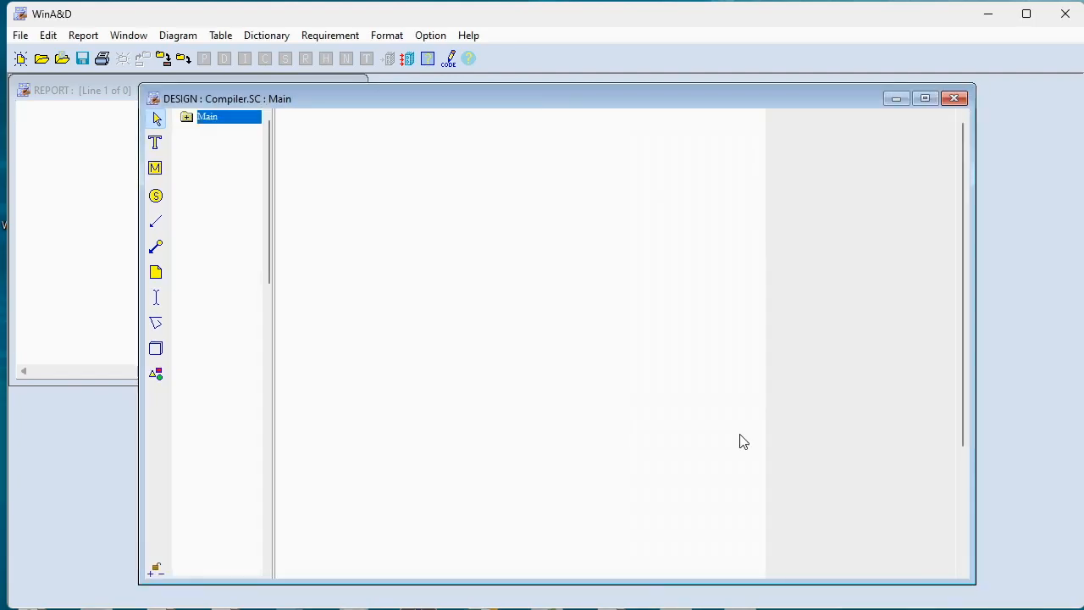
Step: Import Child List.rp from disk into the Compiler.SC design with root module main, collapsing modules with over 3 children
{"action": "left_click", "coordinate": [80, 35]}
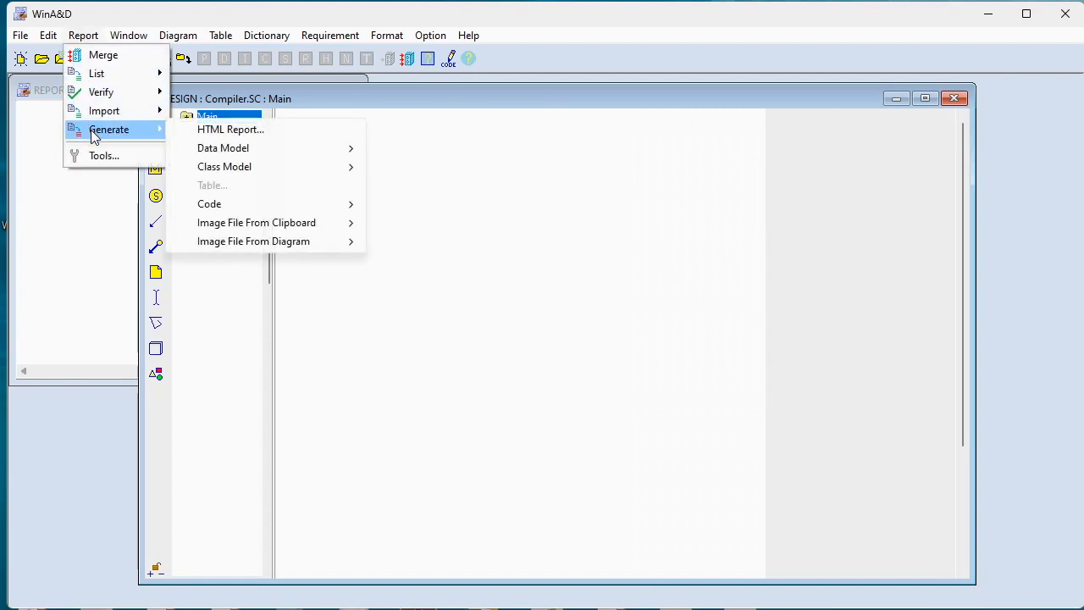
{"action": "mouse_move", "coordinate": [104, 117]}
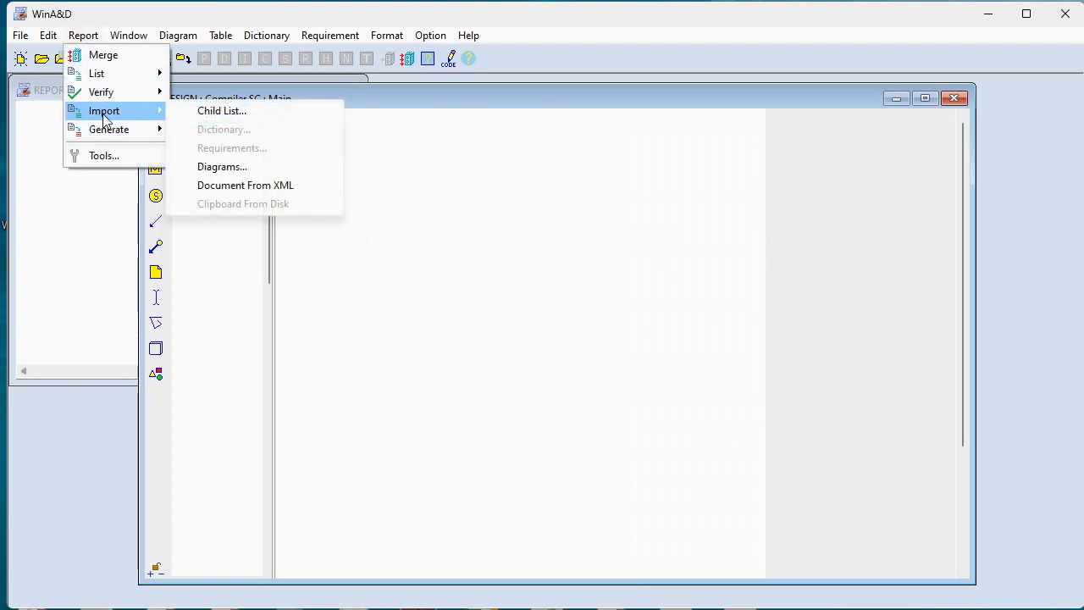
{"action": "left_click", "coordinate": [231, 112]}
{"action": "left_click_drag", "start_coordinate": [178, 29], "coordinate": [416, 188]}
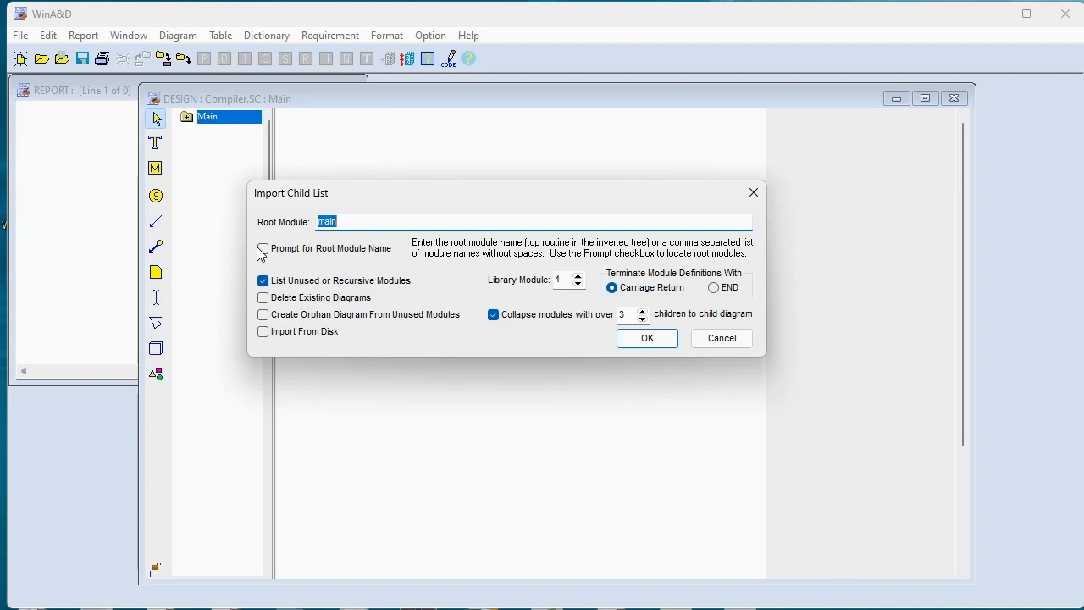
{"action": "left_click", "coordinate": [263, 332]}
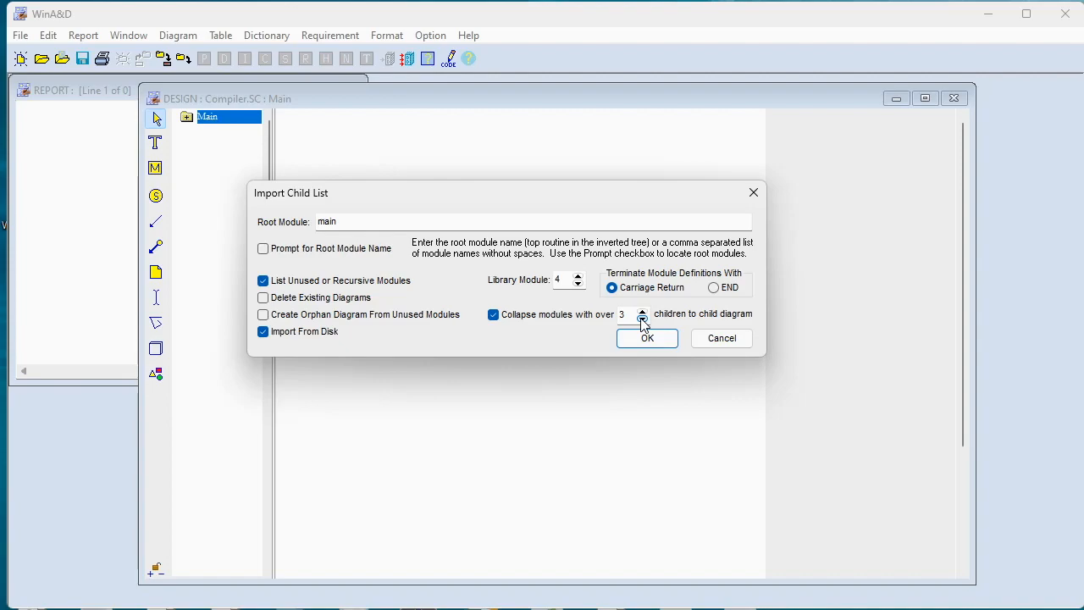
{"action": "left_click", "coordinate": [648, 339]}
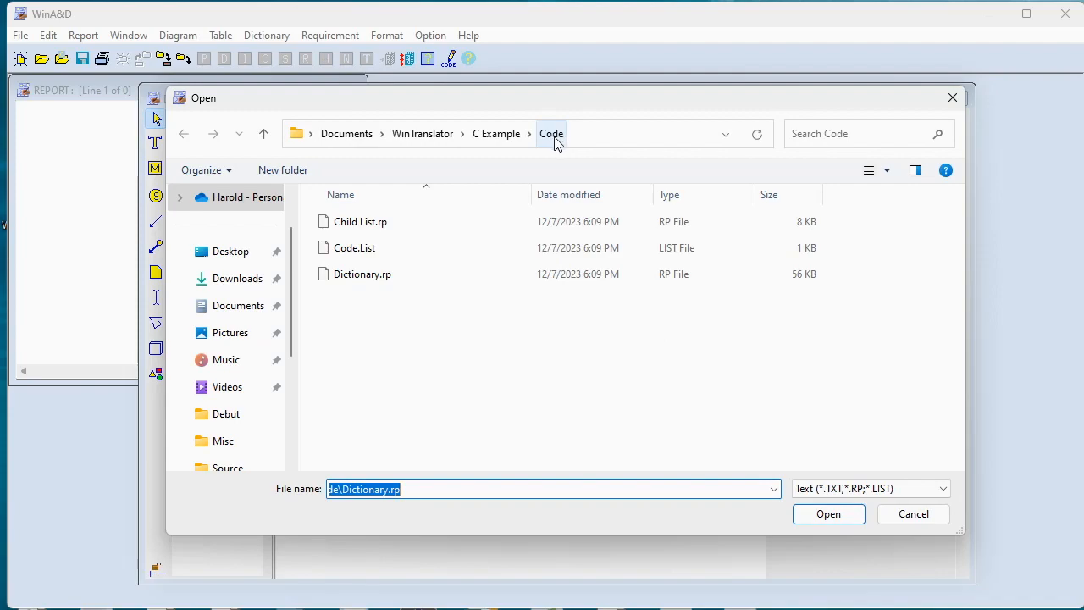
{"action": "double_click", "coordinate": [323, 225]}
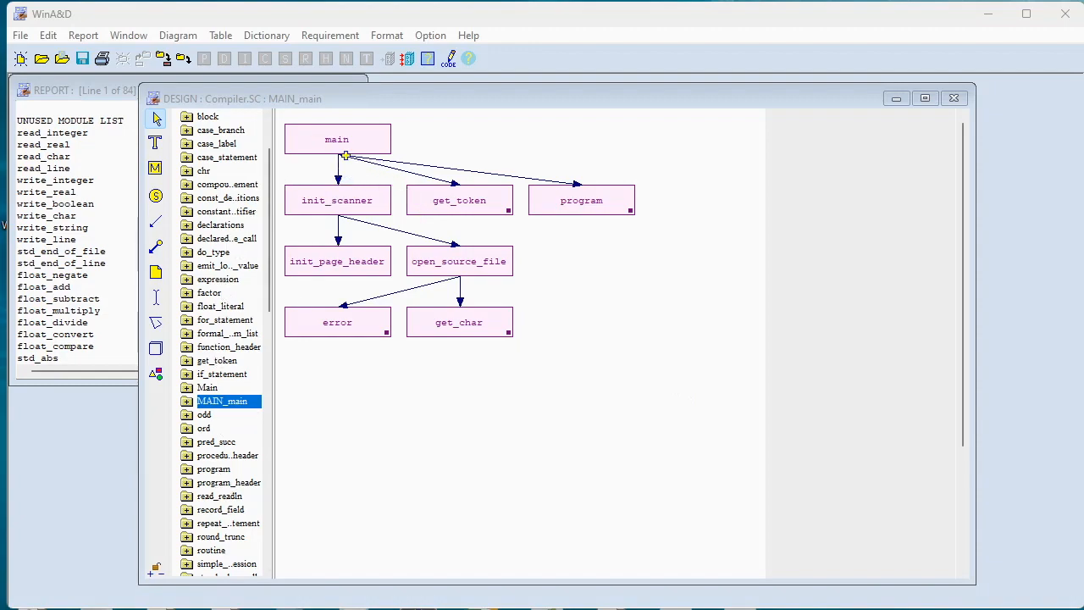
Step: Move the main module above get_token in the MAIN_main chart and delete the empty Main diagram
{"action": "left_click", "coordinate": [336, 138]}
{"action": "left_click_drag", "start_coordinate": [336, 138], "coordinate": [466, 148]}
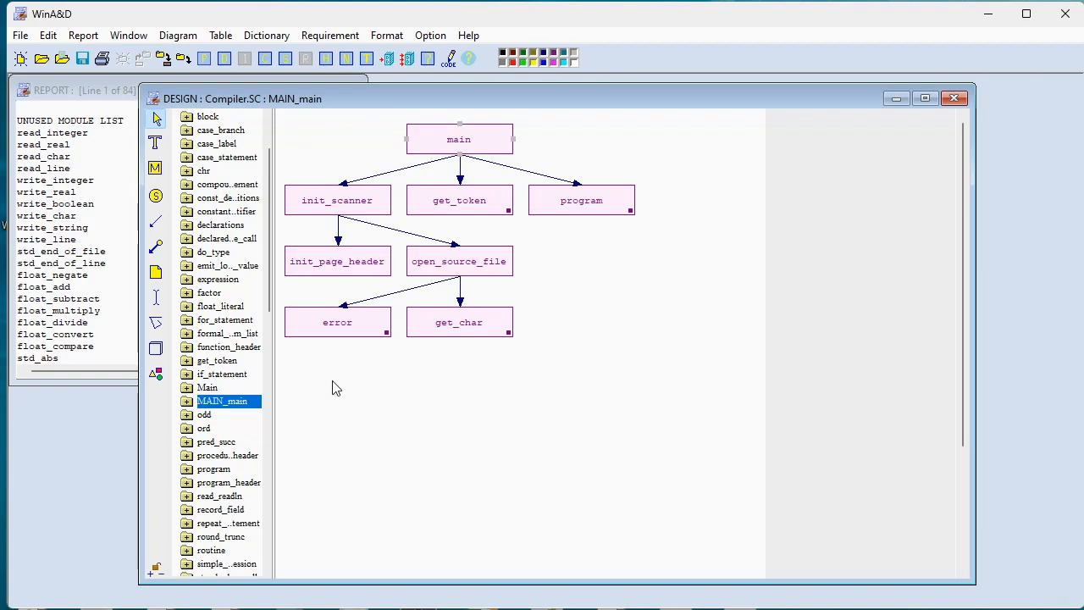
{"action": "left_click", "coordinate": [205, 390]}
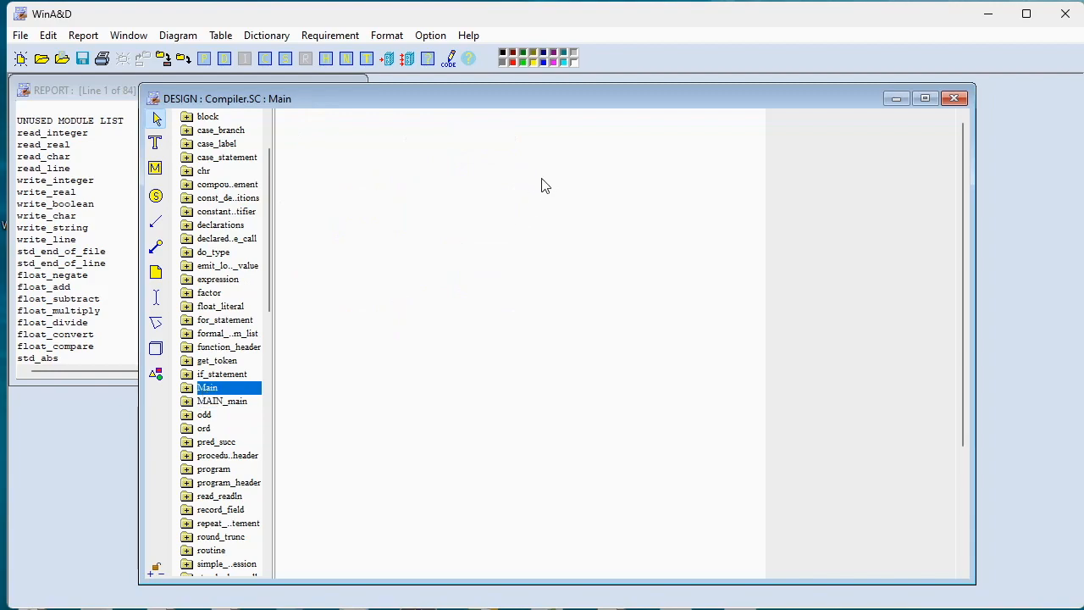
{"action": "left_click", "coordinate": [163, 573]}
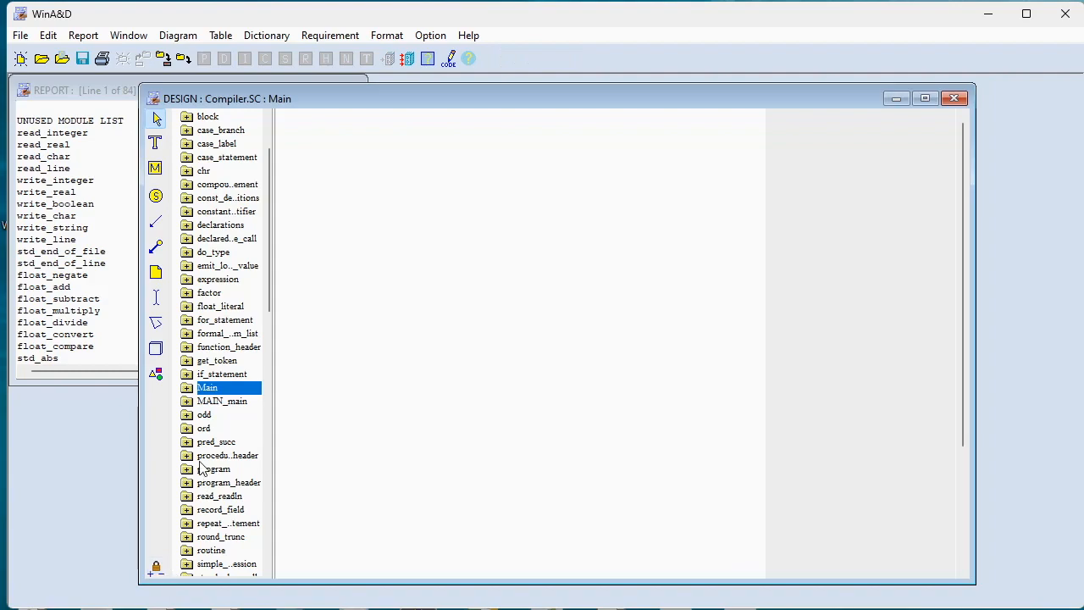
{"action": "left_click", "coordinate": [160, 574]}
{"action": "left_click", "coordinate": [860, 478]}
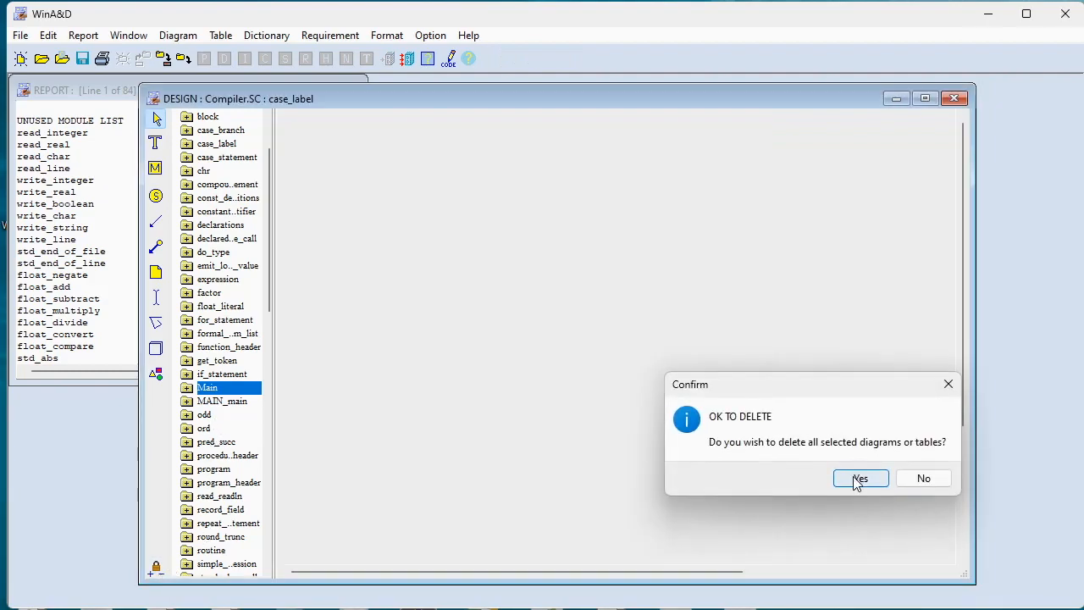
{"action": "left_click", "coordinate": [222, 388]}
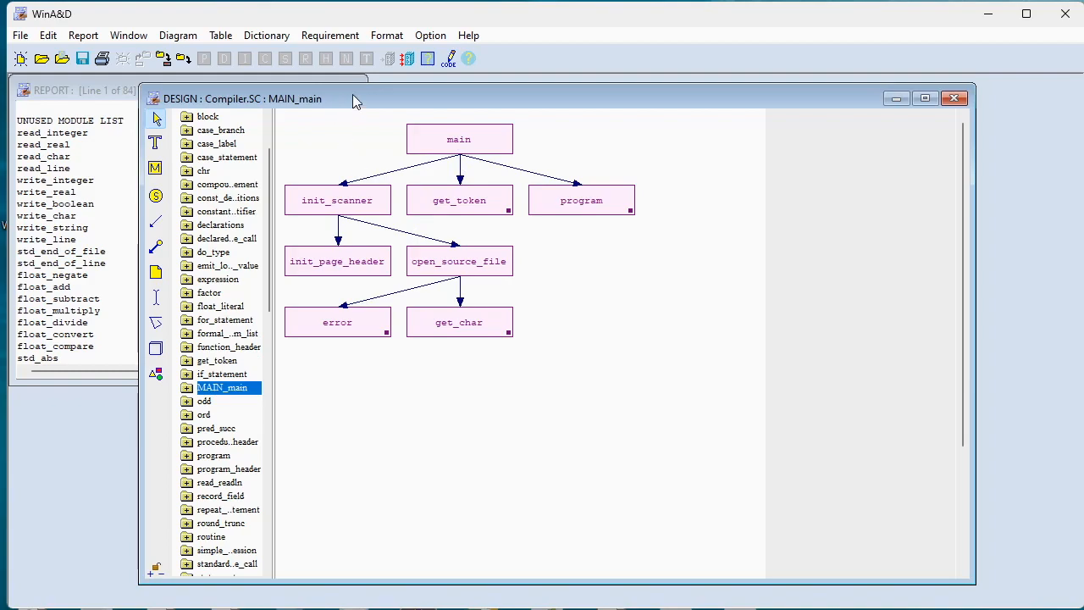
Step: Enlarge the design window and widen its diagram list so the full diagram names fit
{"action": "left_click_drag", "start_coordinate": [350, 100], "coordinate": [259, 98]}
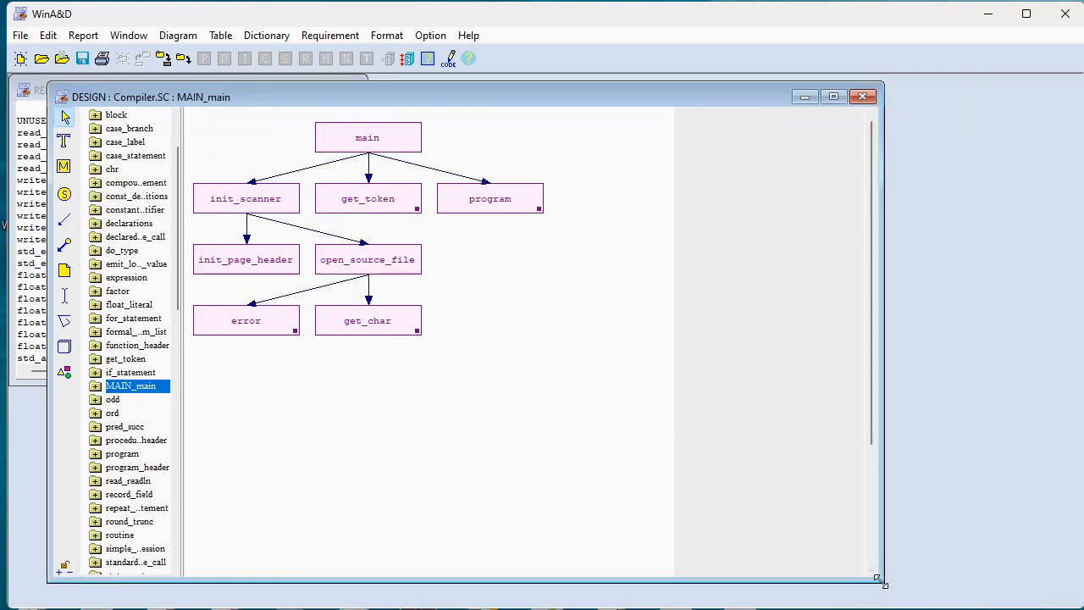
{"action": "left_click_drag", "start_coordinate": [877, 579], "coordinate": [1002, 586]}
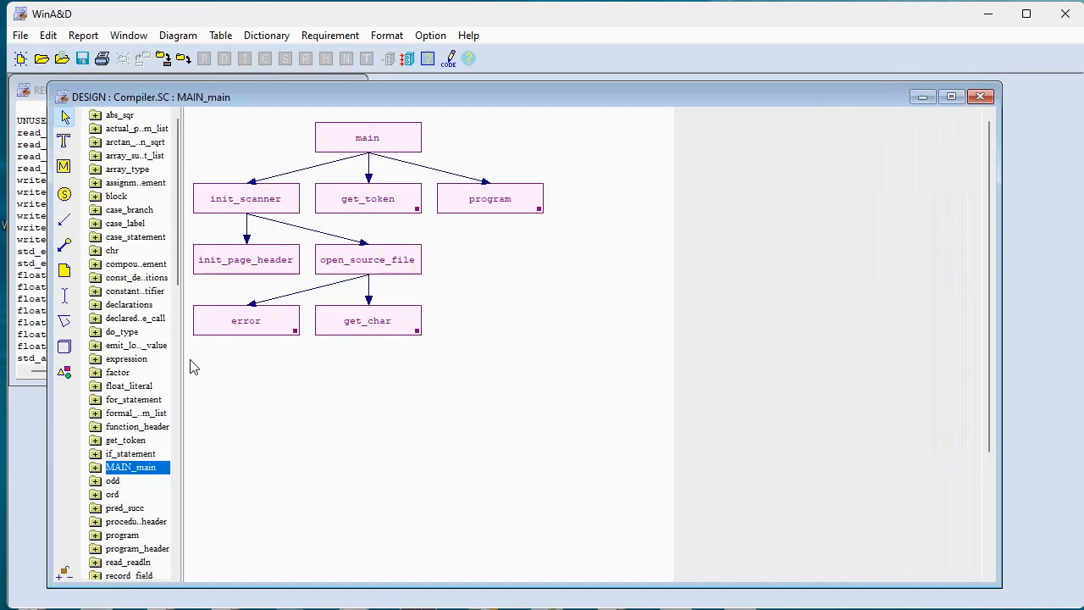
{"action": "left_click_drag", "start_coordinate": [184, 297], "coordinate": [249, 296]}
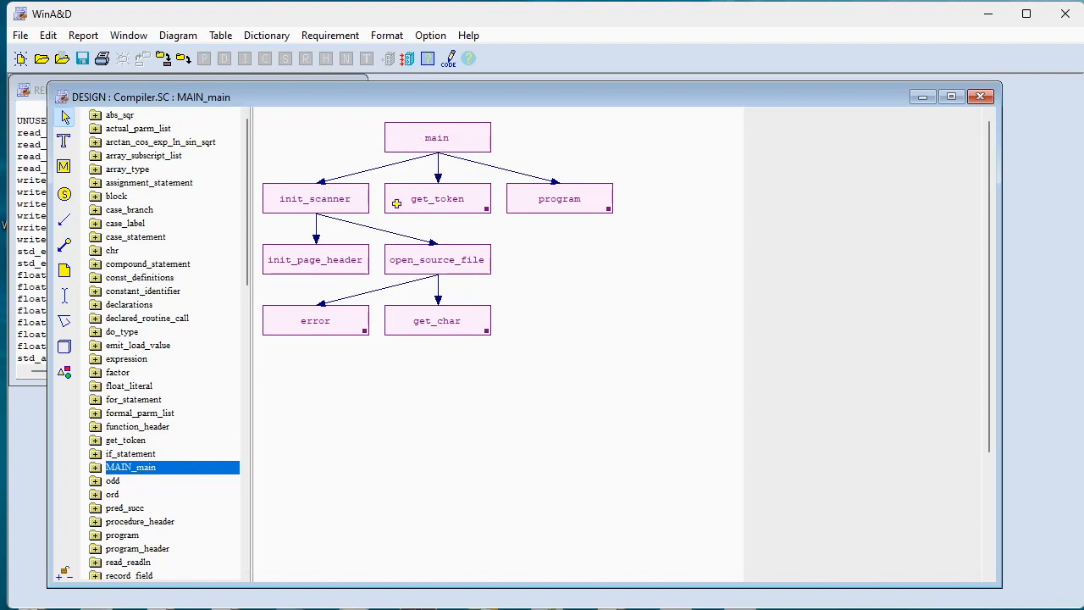
Step: Open the get_token child diagram and view the dictionary entry of its get_token module
{"action": "double_click", "coordinate": [457, 197]}
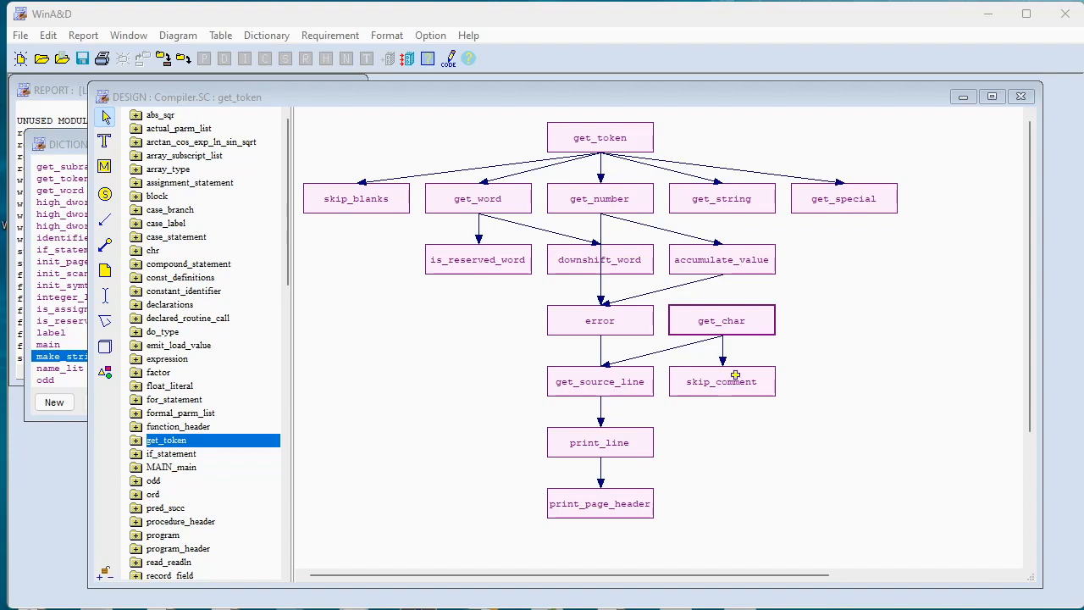
{"action": "left_click", "coordinate": [584, 137]}
{"action": "left_click", "coordinate": [583, 136]}
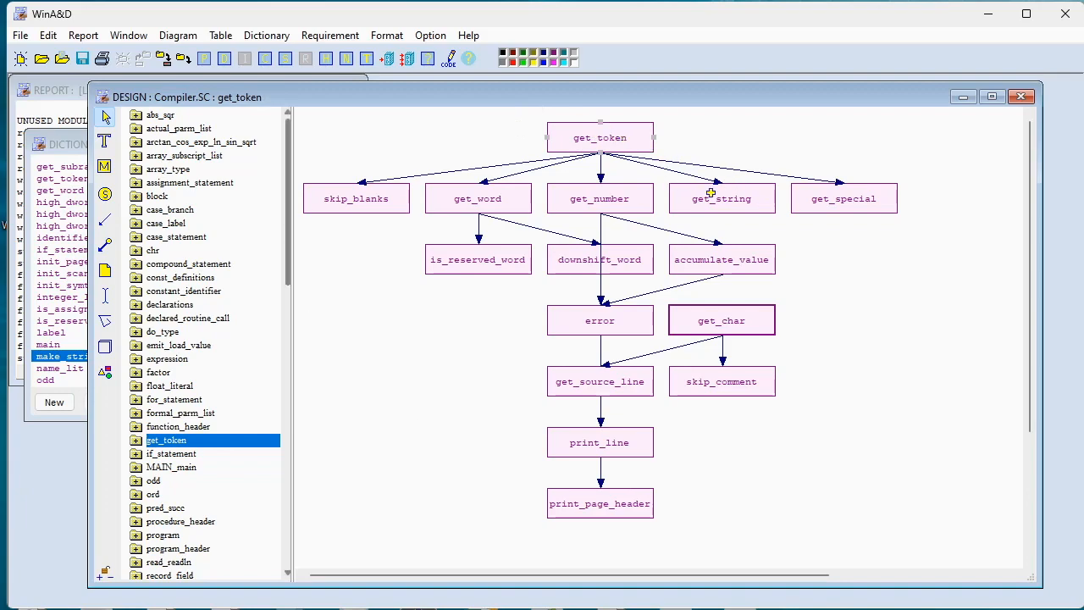
{"action": "left_click", "coordinate": [386, 61]}
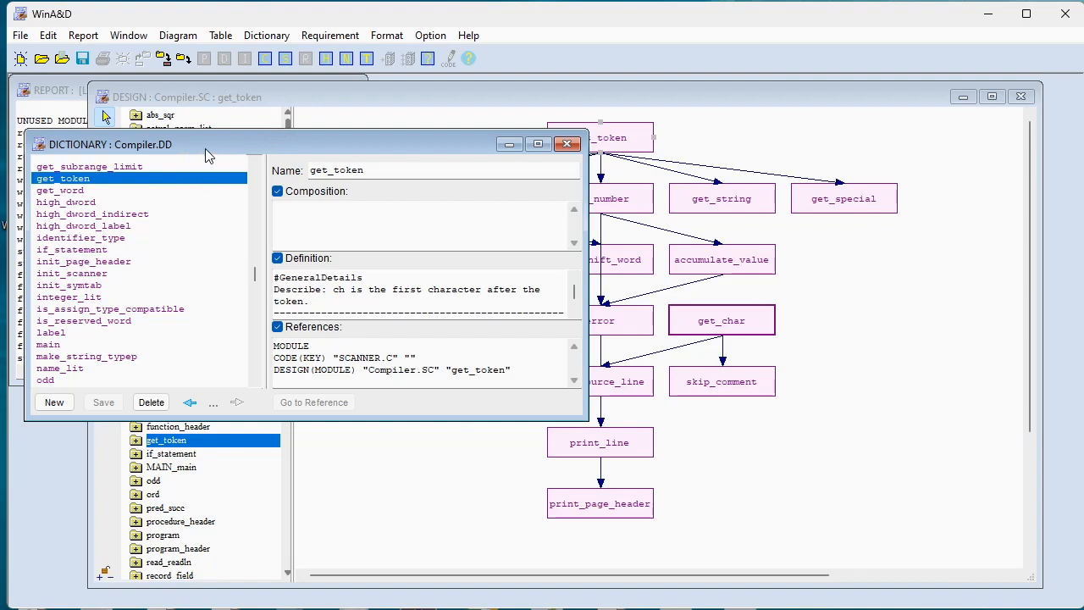
Step: Check the code base folder in the dictionary's Namespace defaults and leave the settings as they are
{"action": "left_click", "coordinate": [431, 37]}
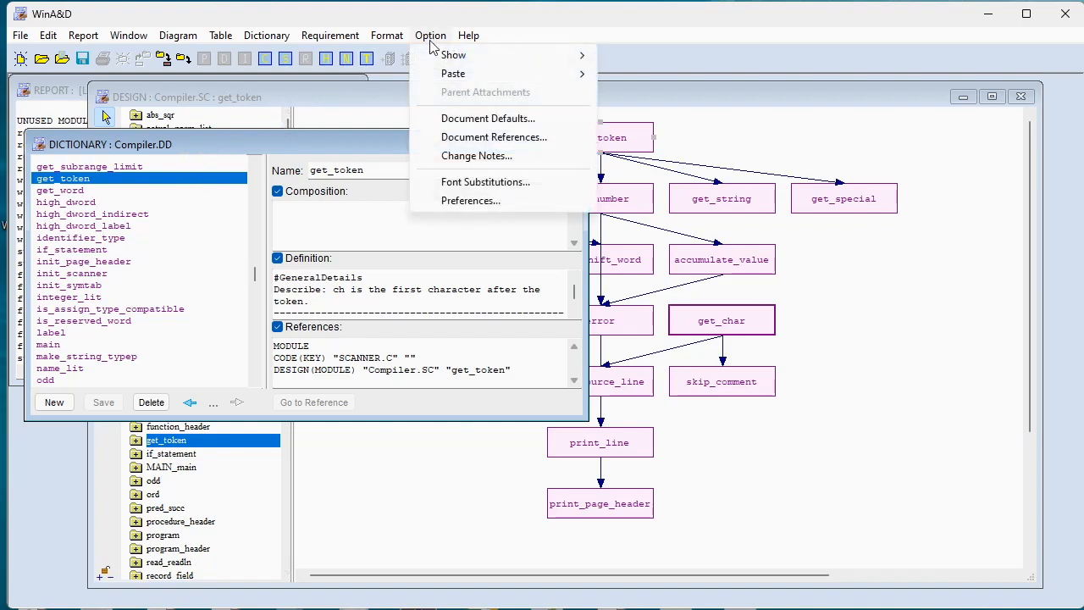
{"action": "left_click", "coordinate": [457, 119]}
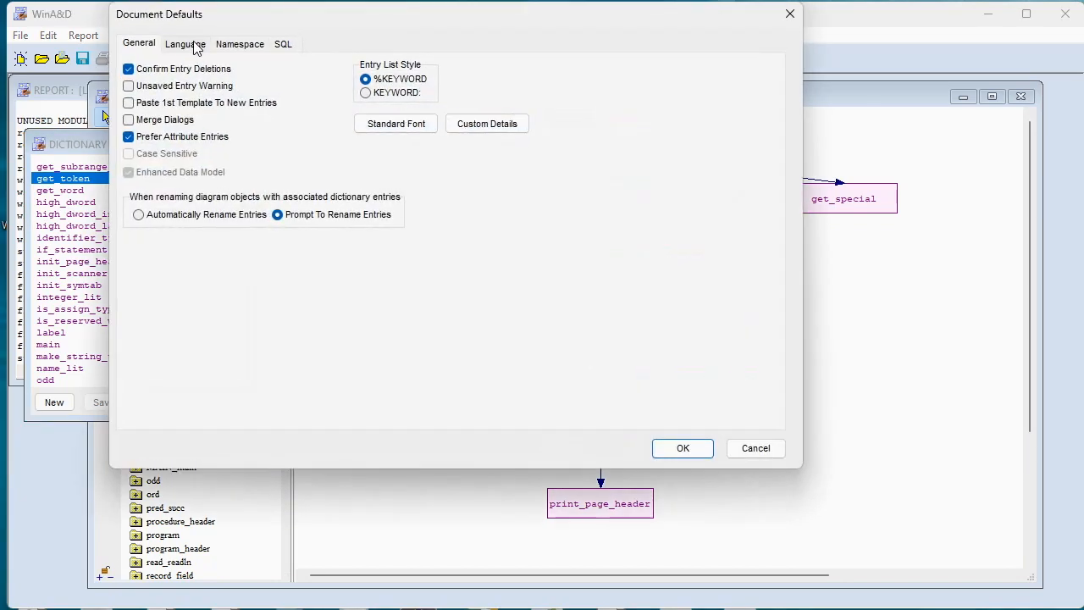
{"action": "left_click", "coordinate": [242, 52]}
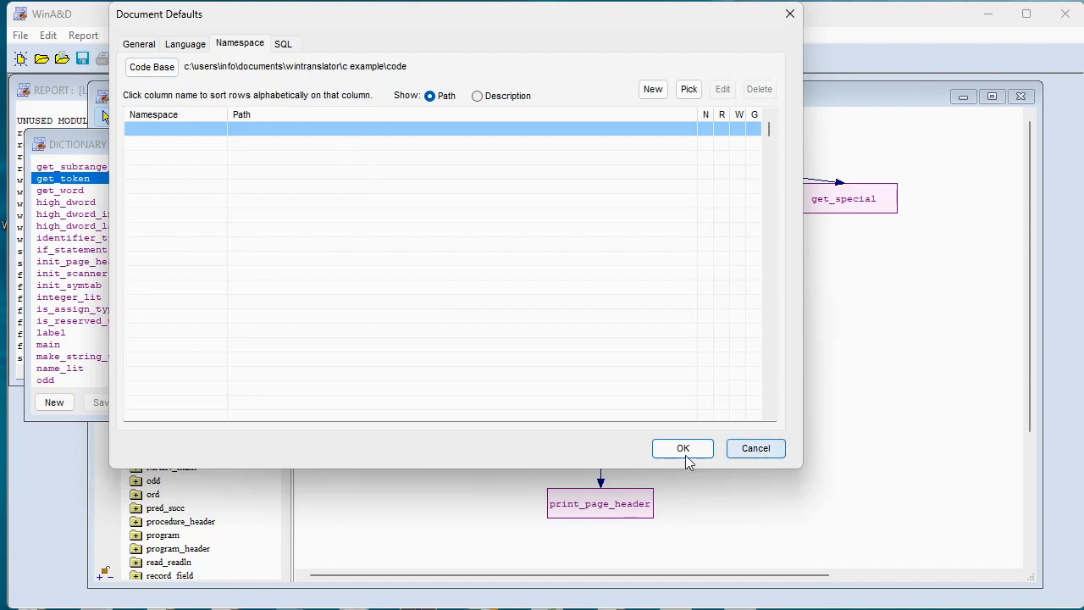
{"action": "left_click", "coordinate": [752, 449]}
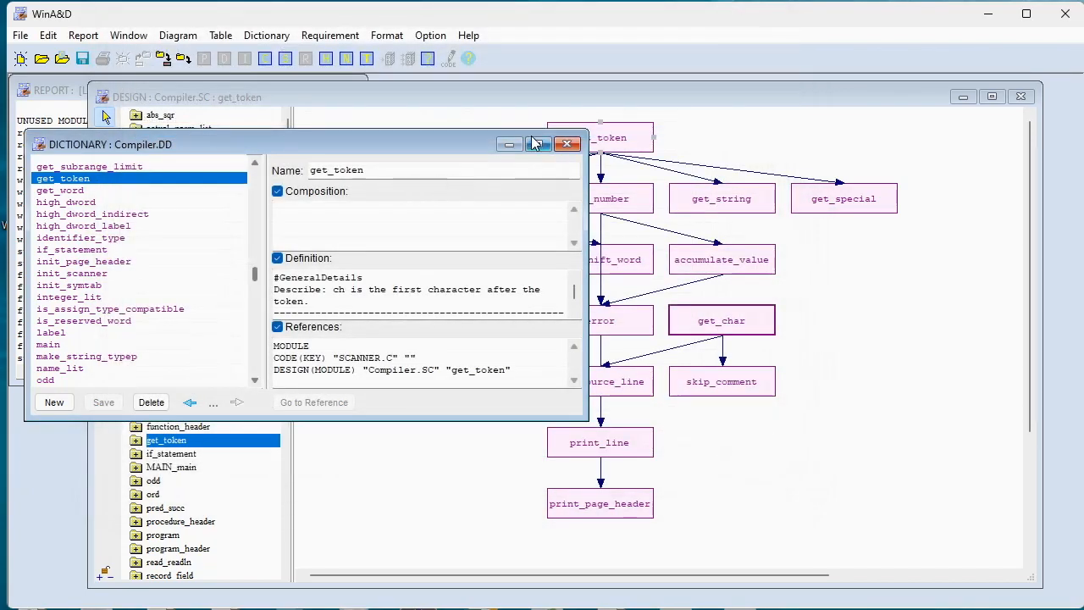
Step: Open the source code of the get_token module from its structure chart and read the routine
{"action": "left_click", "coordinate": [521, 98]}
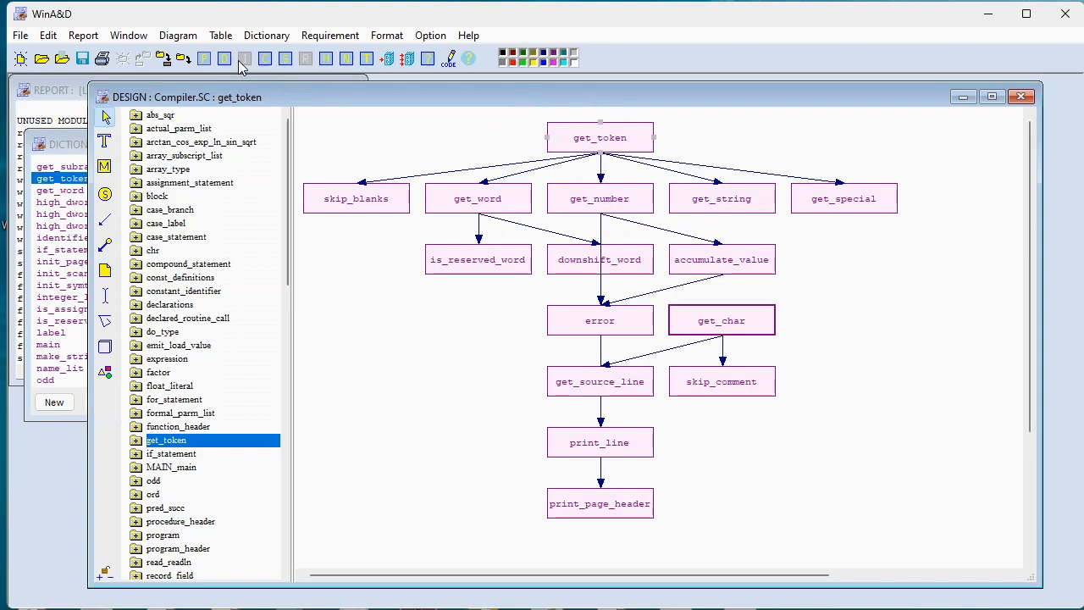
{"action": "left_click", "coordinate": [265, 59]}
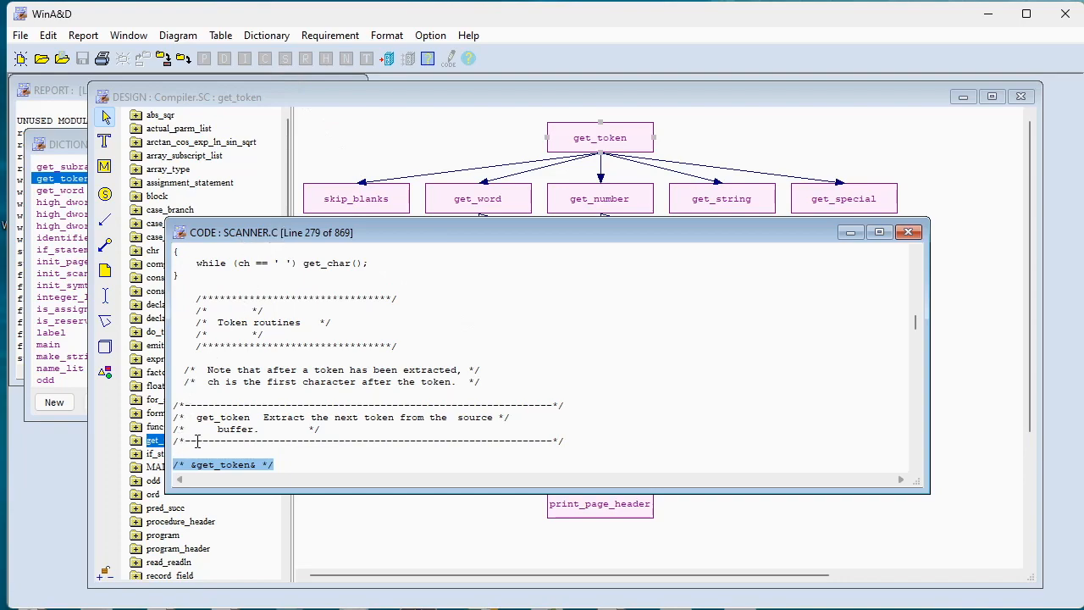
{"action": "scroll", "coordinate": [194, 443], "scroll_direction": "down", "scroll_amount": 2}
{"action": "scroll", "coordinate": [198, 442], "scroll_direction": "down", "scroll_amount": 4}
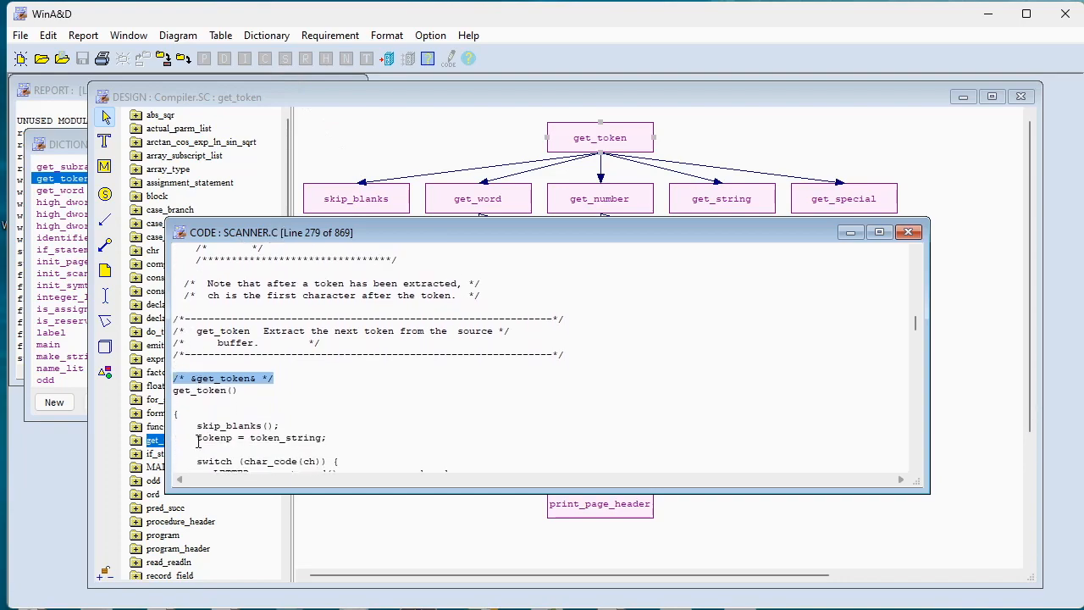